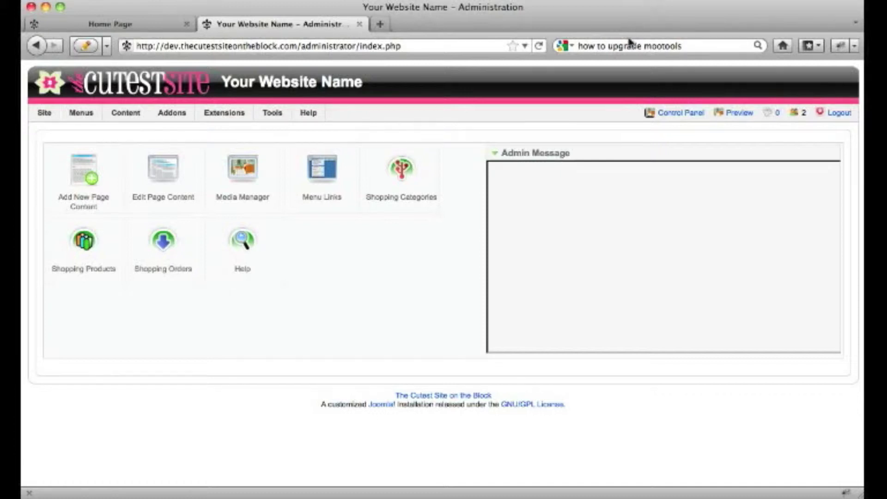
# Open the Home Page article for editing from the Article Manager
pyautogui.moveTo(135, 117)
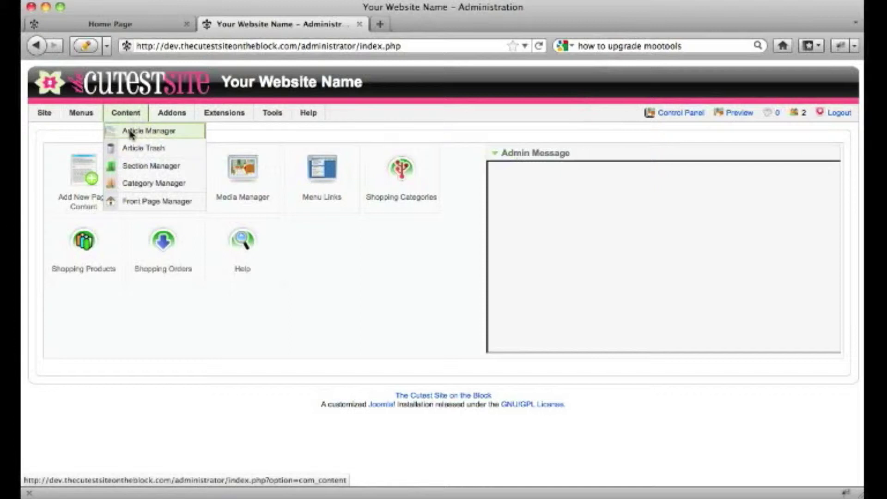
pyautogui.click(130, 133)
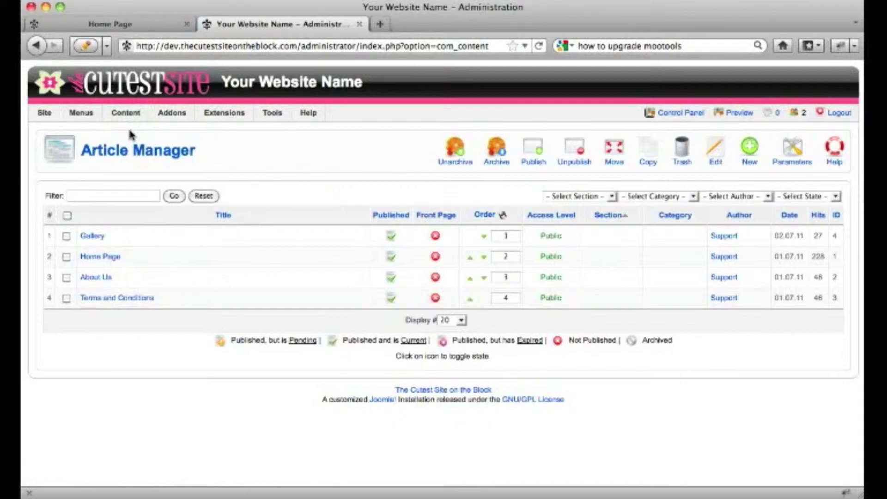
pyautogui.click(85, 258)
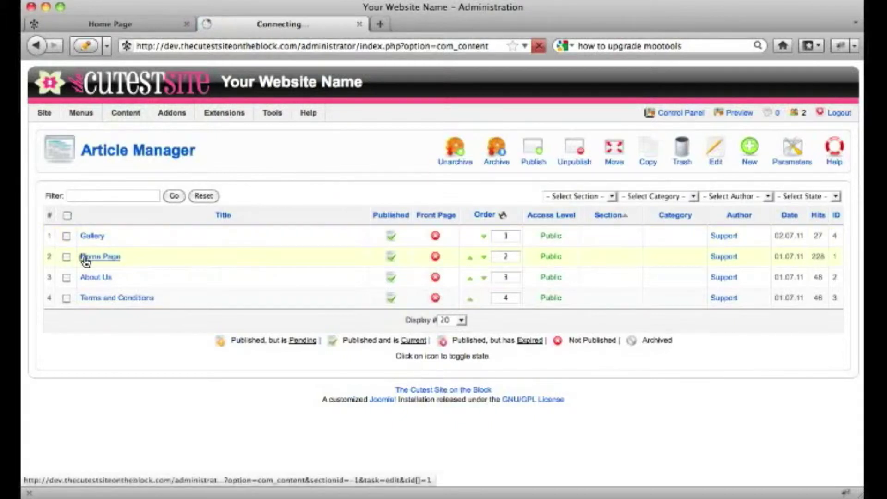
pyautogui.scroll(-4, 85, 261)
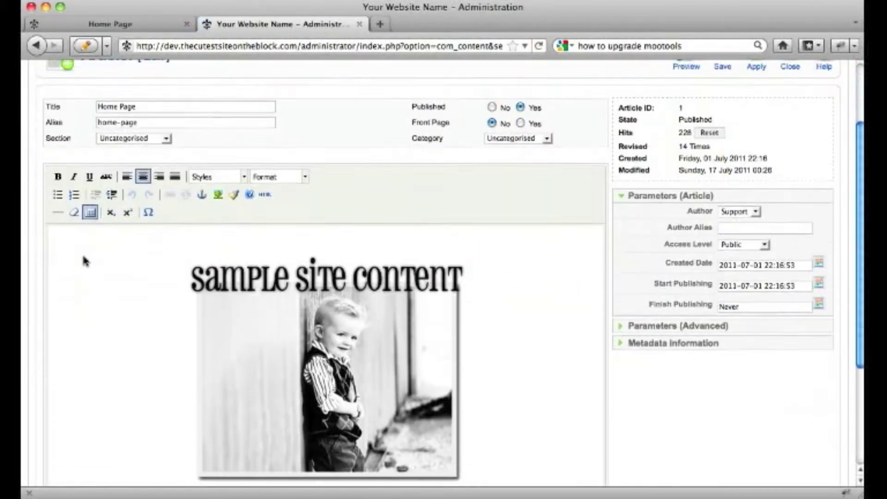
pyautogui.scroll(-1, 85, 261)
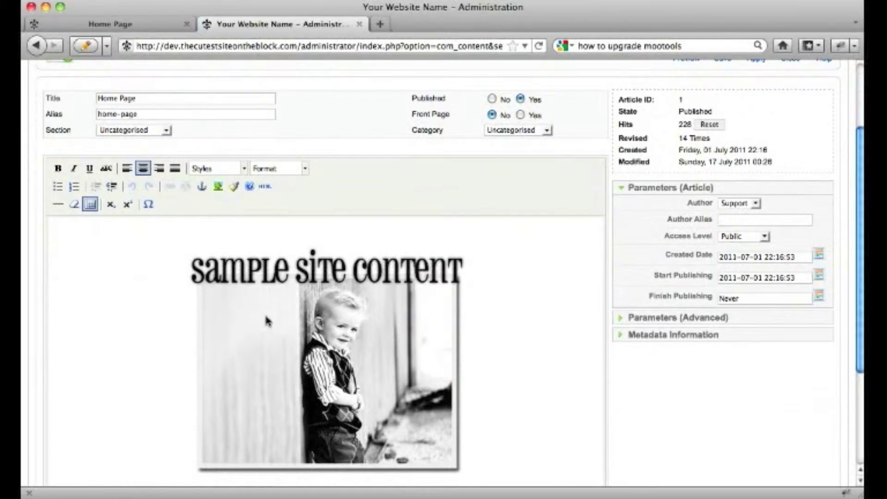
pyautogui.scroll(-4, 266, 319)
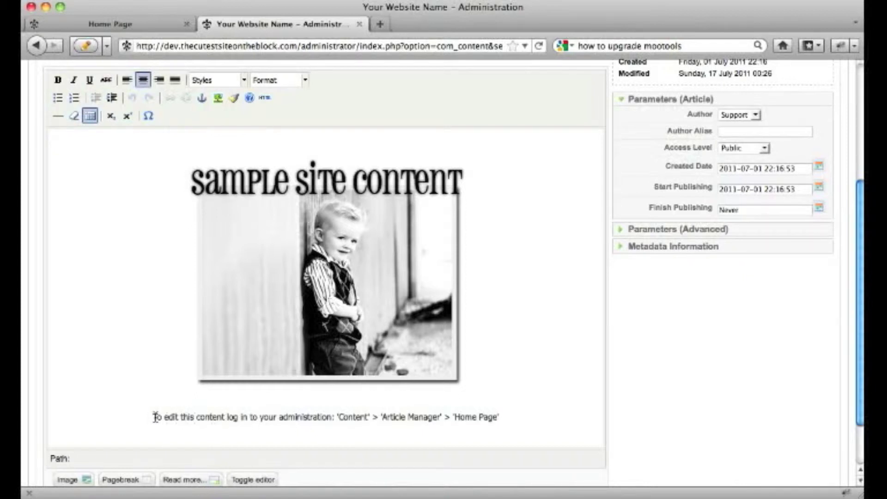
# Try bold, italic, underline and strikethrough on "To edit this content log in to your administration", removing each format again
pyautogui.moveTo(153, 419); pyautogui.dragTo(332, 417)
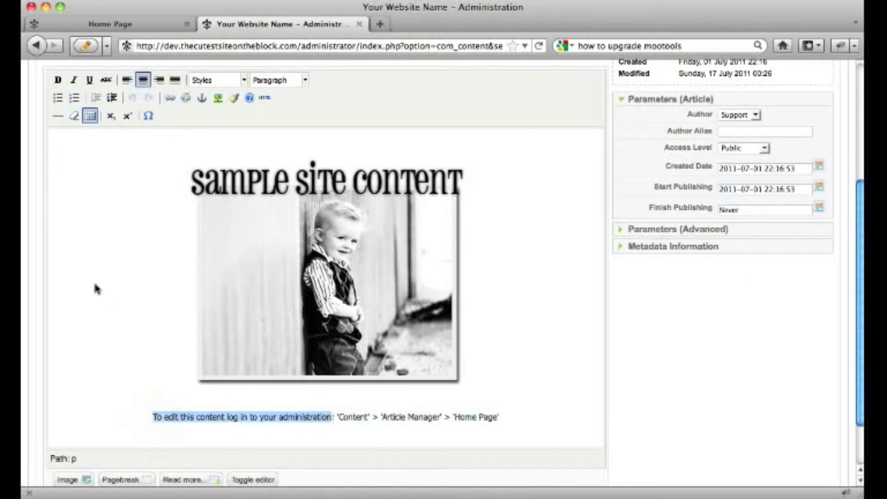
pyautogui.click(57, 81)
pyautogui.click(57, 80)
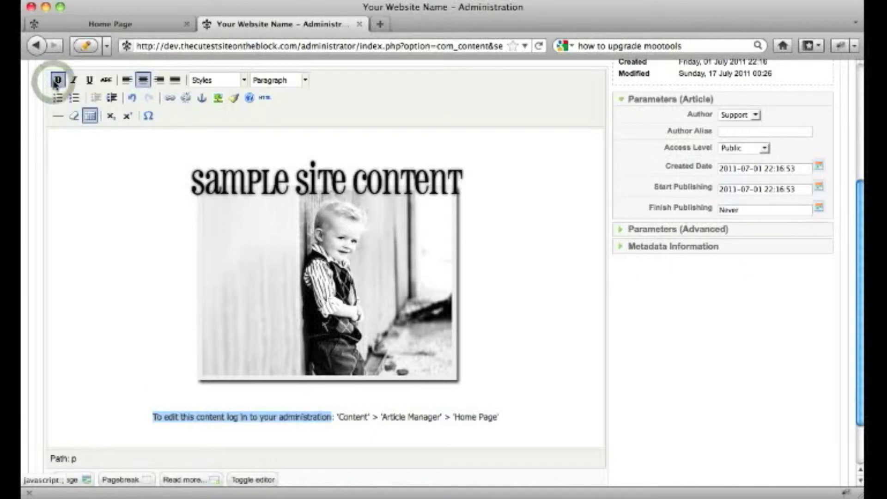
pyautogui.click(73, 80)
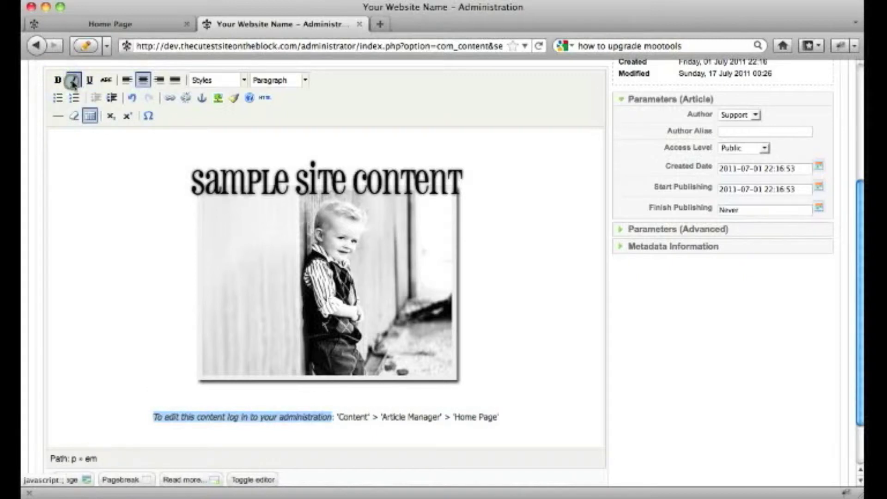
pyautogui.click(73, 80)
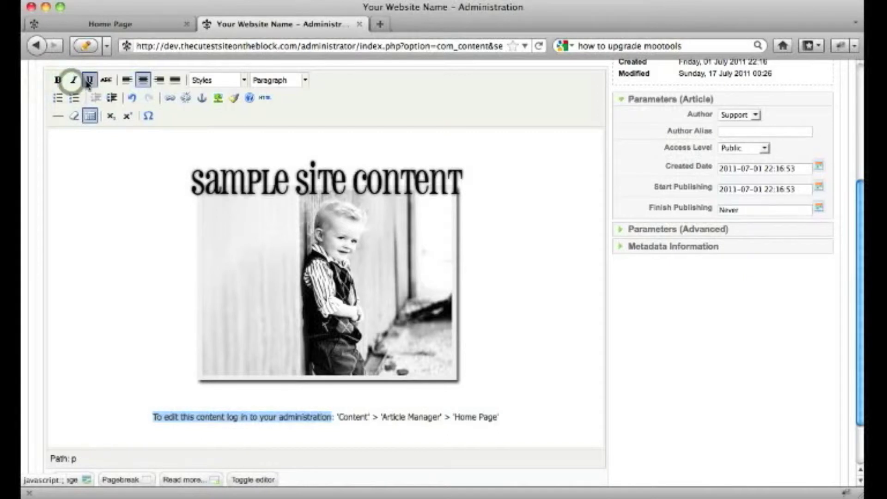
pyautogui.click(89, 81)
pyautogui.click(89, 81)
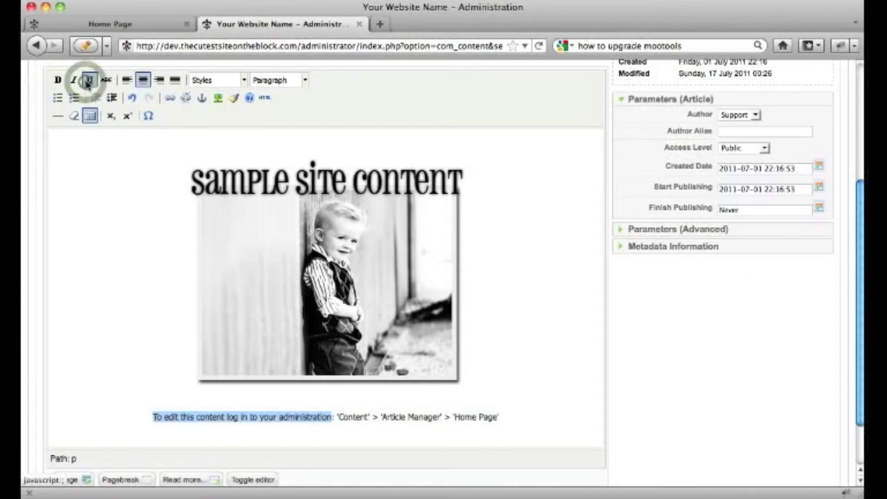
pyautogui.click(103, 82)
pyautogui.click(103, 82)
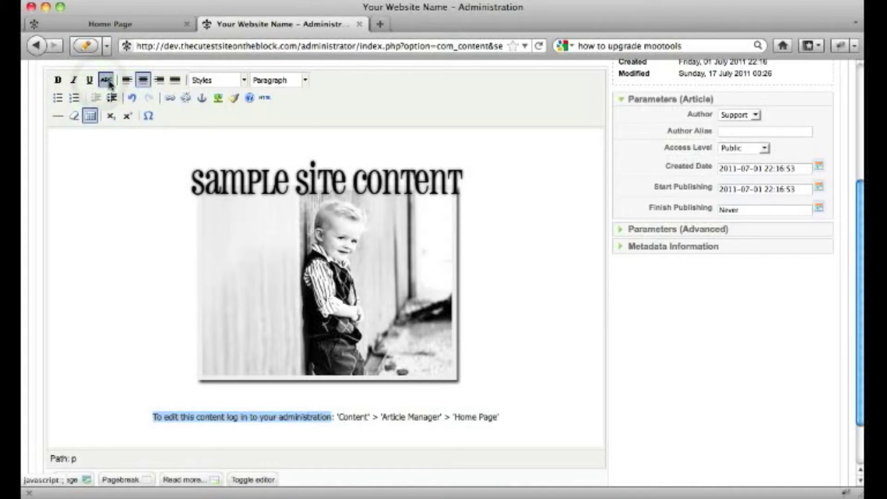
# Try left and right alignment on the whole instruction line with its image, and restore centre alignment
pyautogui.tripleClick(352, 418)
pyautogui.click(127, 81)
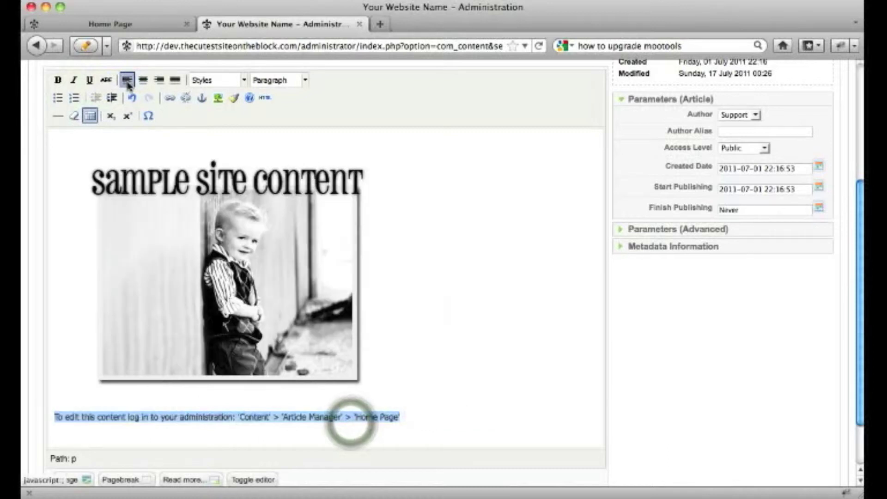
pyautogui.click(159, 81)
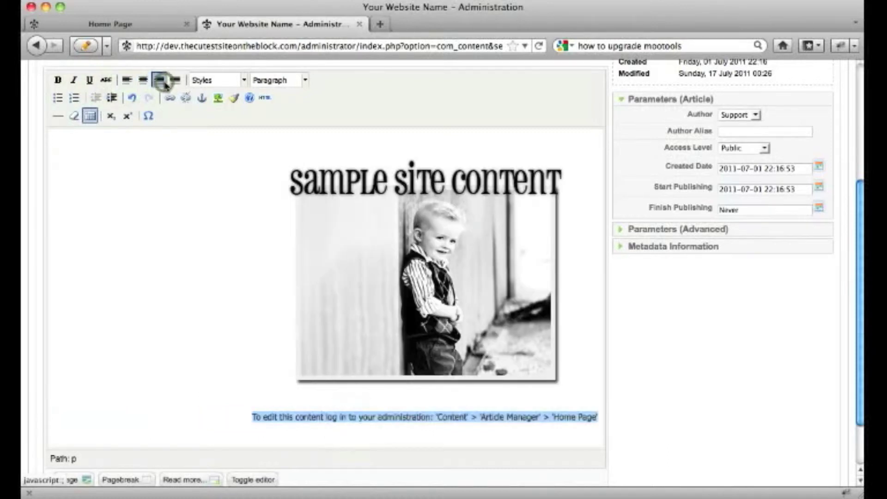
pyautogui.click(143, 80)
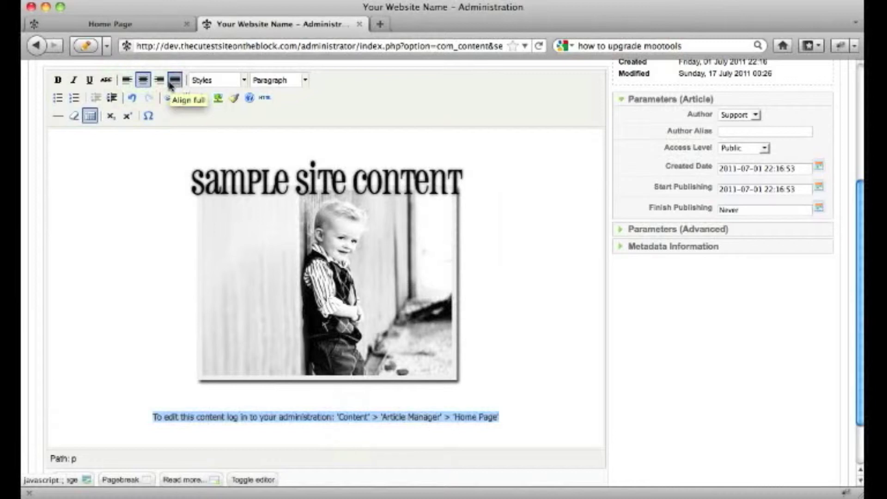
# Look through the text styles and paragraph formats available for the selected instruction line
pyautogui.click(242, 81)
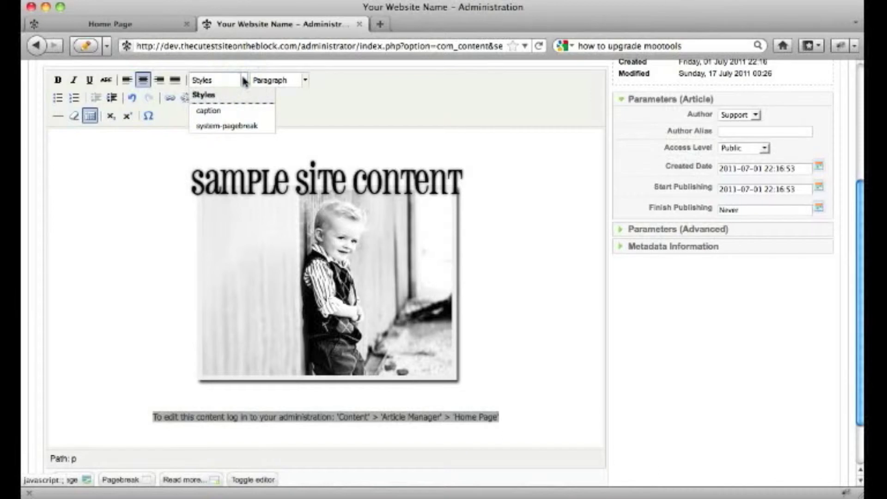
pyautogui.click(242, 81)
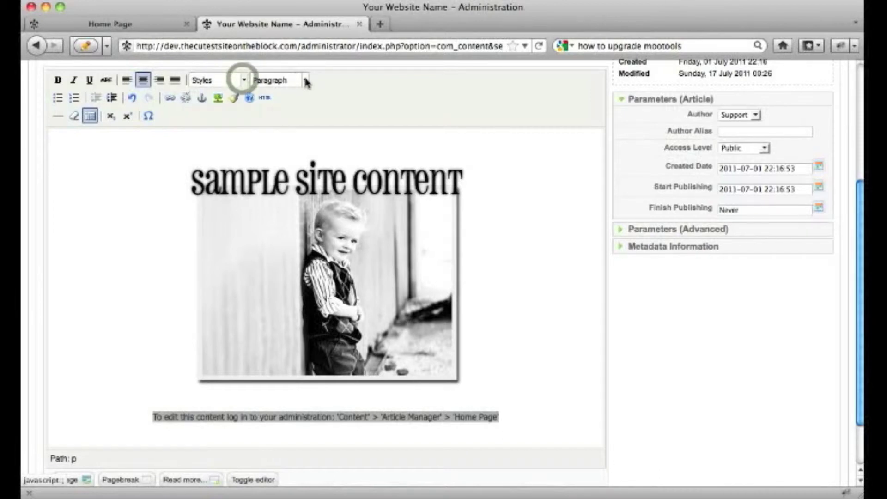
pyautogui.click(305, 81)
pyautogui.scroll(-3, 298, 130)
pyautogui.scroll(3, 299, 132)
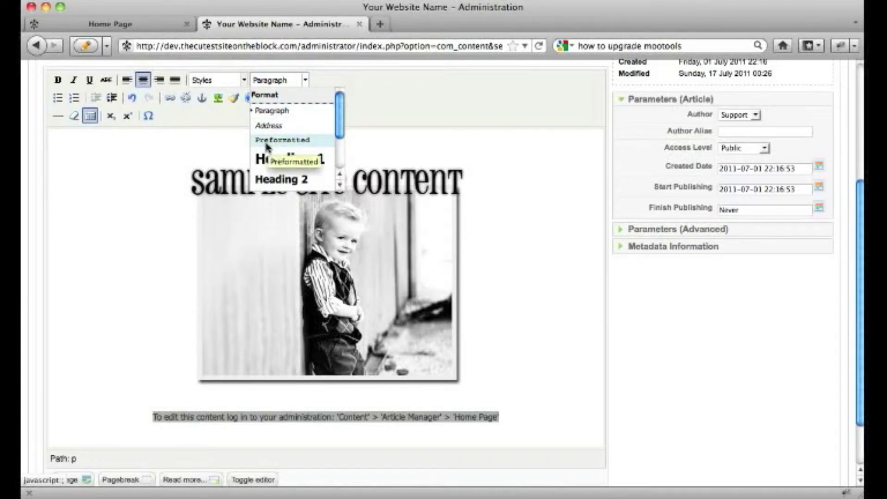
pyautogui.click(212, 414)
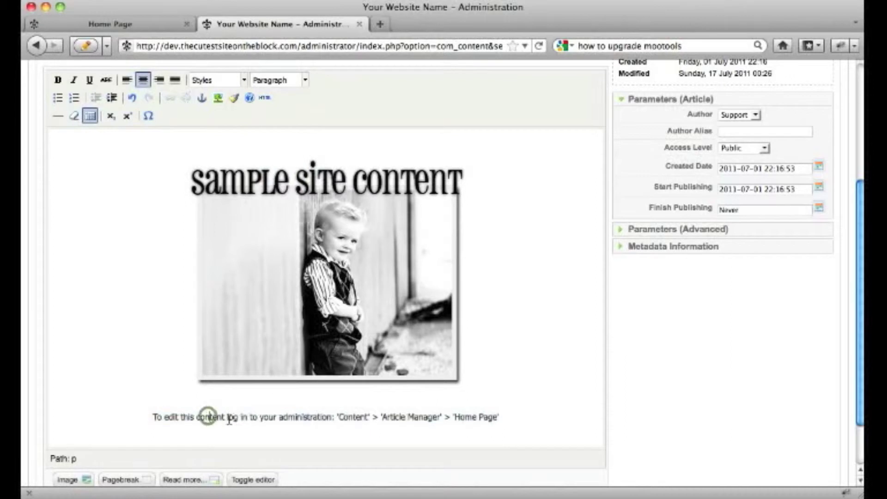
# Insert a new line above the sample image and enter "Title" on it
pyautogui.click(147, 264)
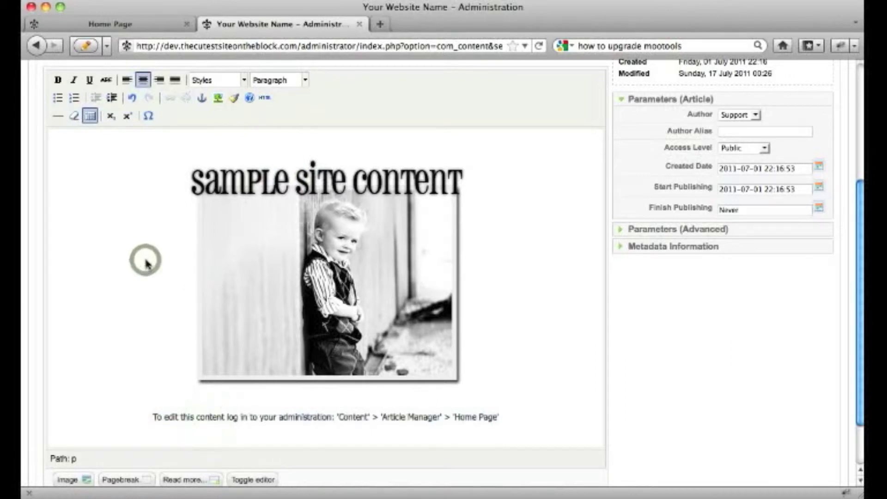
pyautogui.press('Return')
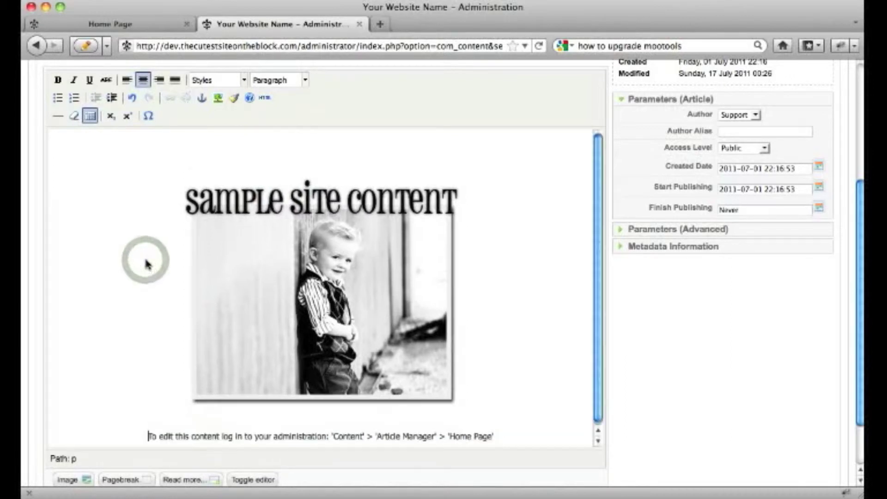
pyautogui.click(313, 151)
pyautogui.write('Title')
# Format the "Title" line as Heading 1 and apply the article changes
pyautogui.doubleClick(275, 144)
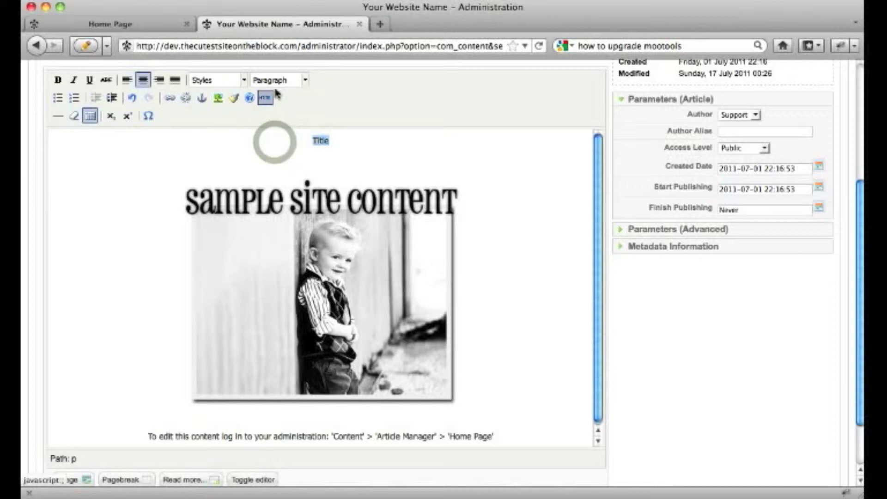
pyautogui.click(303, 79)
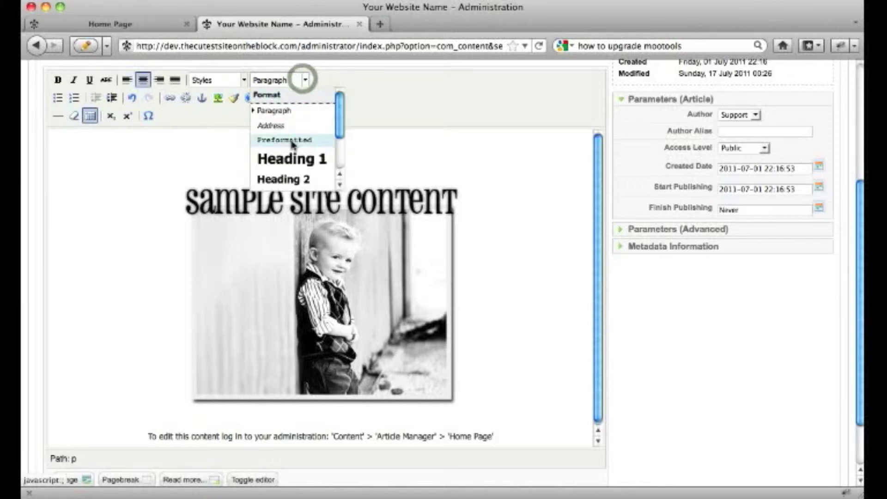
pyautogui.click(289, 169)
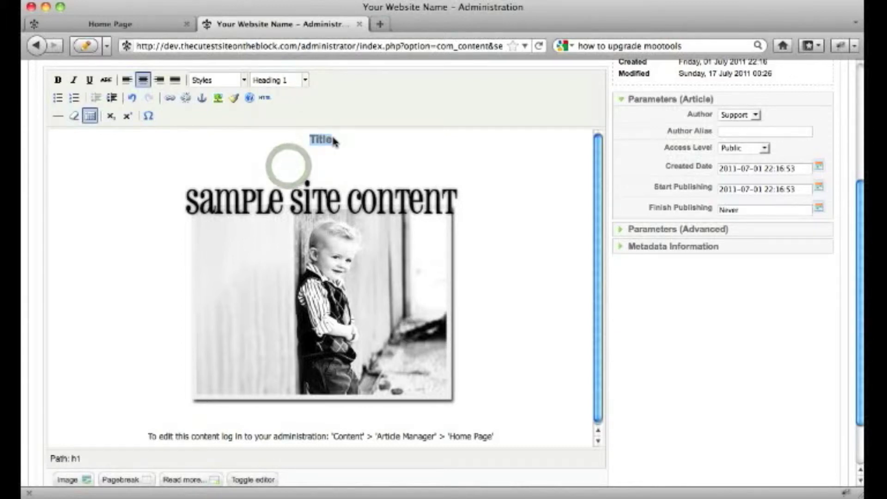
pyautogui.scroll(3, 708, 157)
pyautogui.click(753, 85)
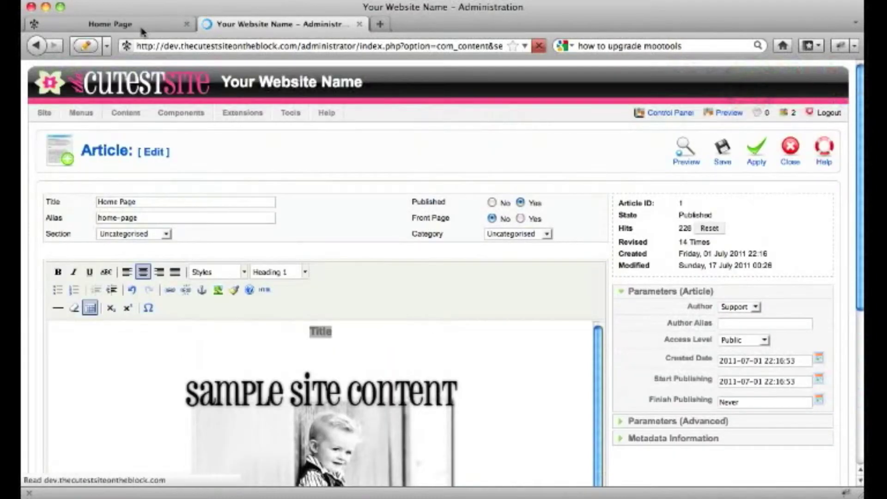
# Reload the public home page and view the Heading 1 title above the image
pyautogui.click(138, 27)
pyautogui.click(539, 46)
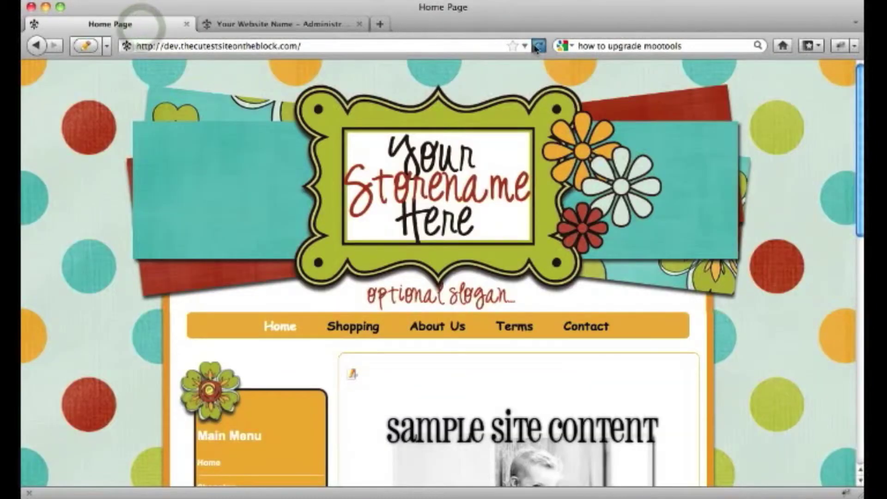
pyautogui.scroll(-5, 551, 181)
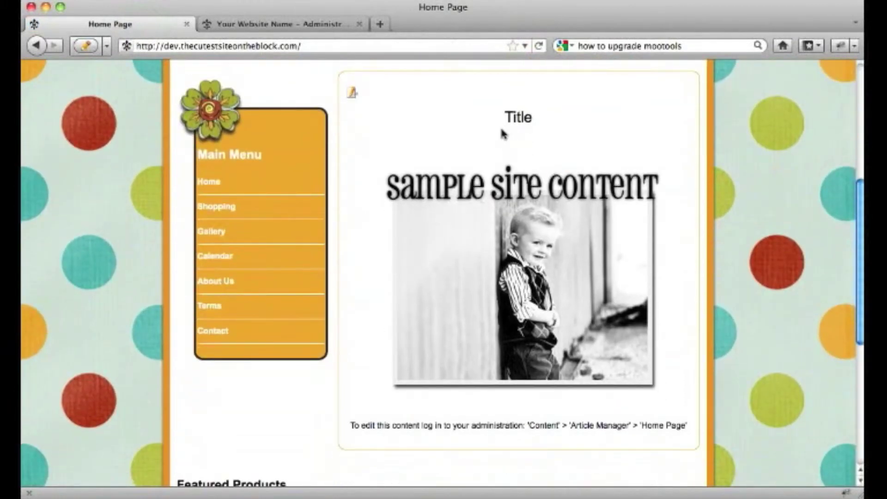
# Return to the article editor, change the "Title" line to Heading 2 and apply the changes
pyautogui.click(229, 27)
pyautogui.click(347, 378)
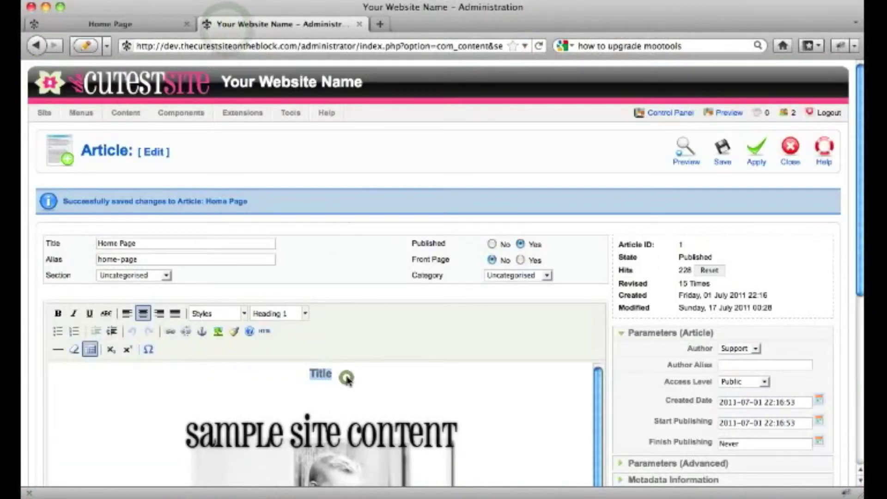
pyautogui.click(305, 313)
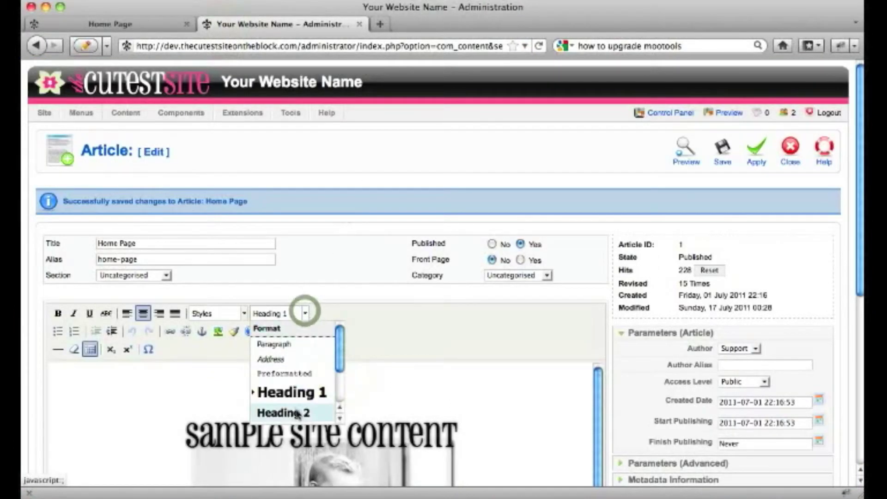
pyautogui.click(295, 413)
pyautogui.click(756, 155)
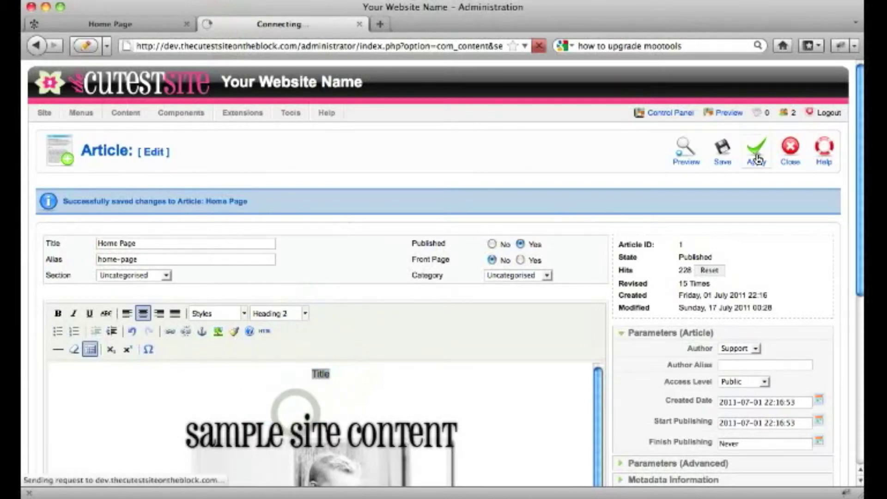
# Refresh the public home page to check the Heading 2 title, and go back to the article editor
pyautogui.click(127, 26)
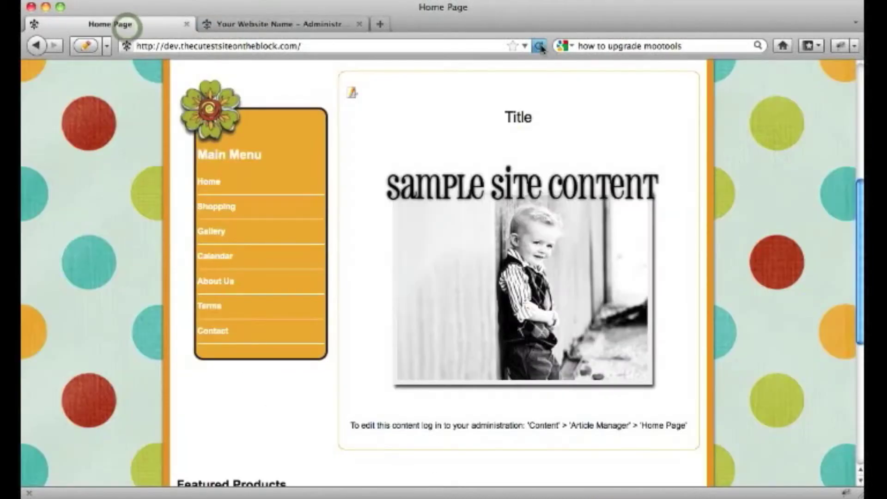
pyautogui.click(538, 46)
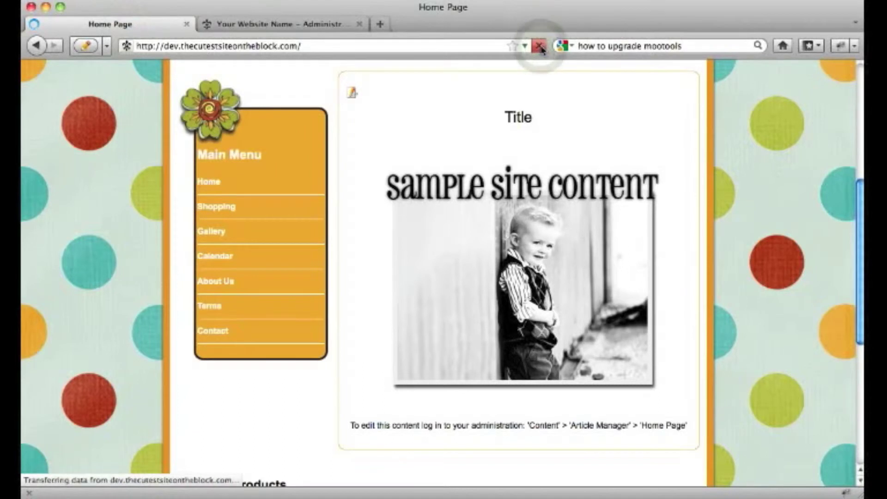
pyautogui.click(277, 24)
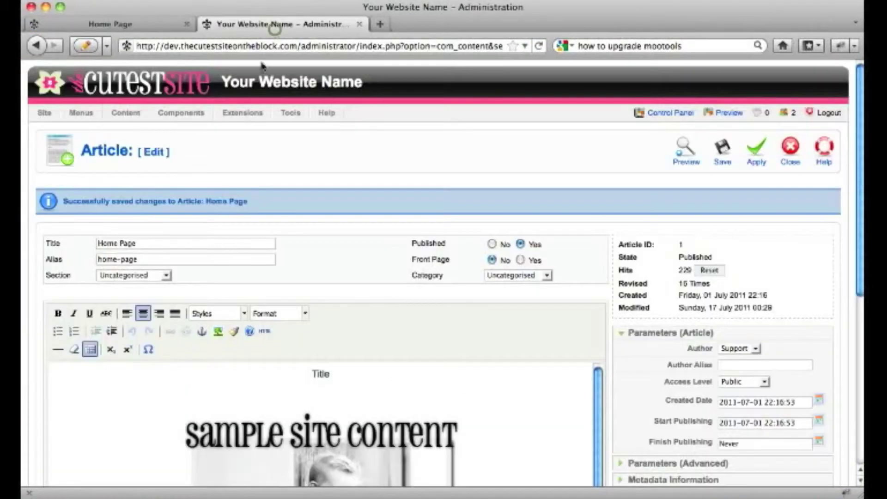
# Add a new line reading "Line 1" below the closing sentence of the article and turn it into a bulleted list item
pyautogui.scroll(-5, 188, 290)
pyautogui.scroll(-5, 112, 289)
pyautogui.scroll(2, 114, 289)
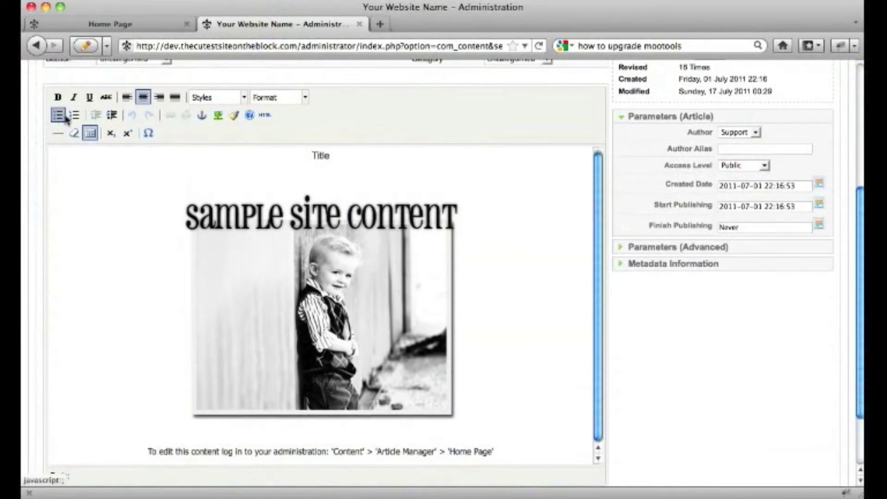
pyautogui.click(507, 457)
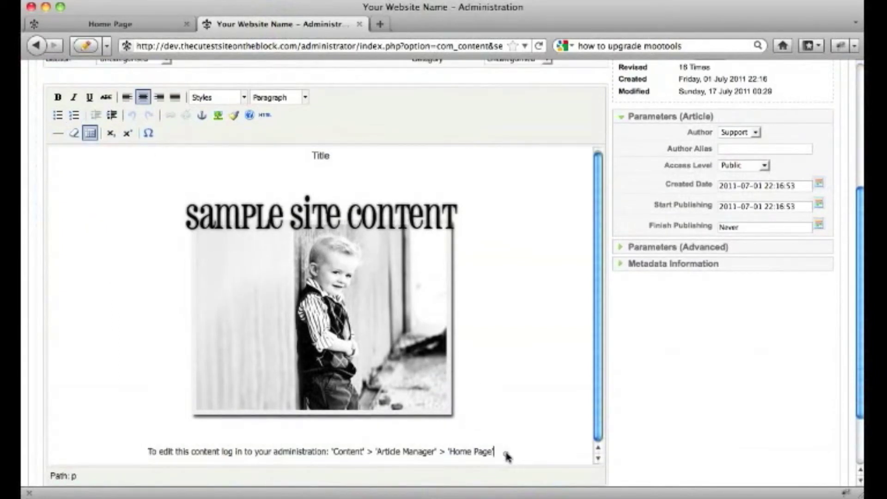
pyautogui.press('Return')
pyautogui.press('Return')
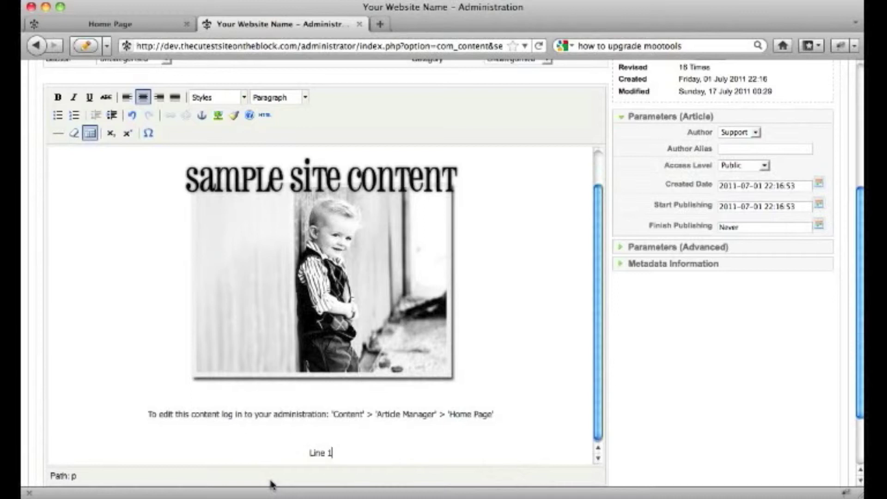
pyautogui.click(57, 114)
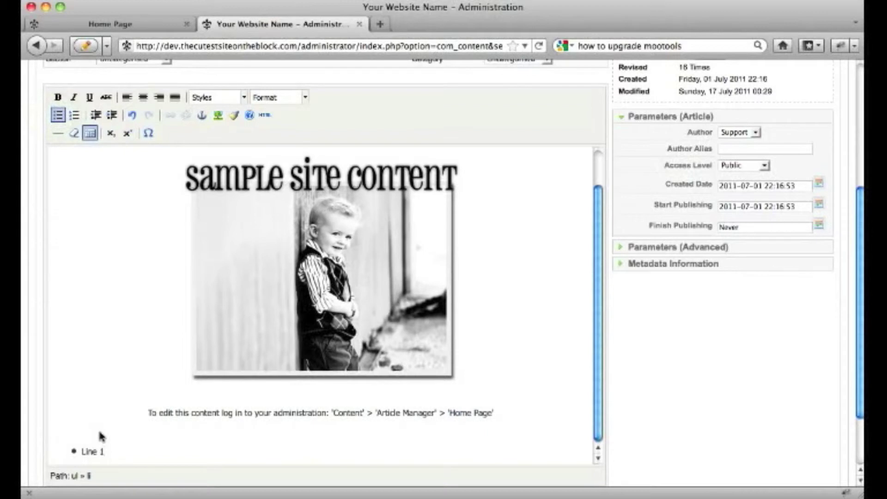
# Add the bullet items "Line 2" and "Line 4", and toggle the bullet of the last item off and on again
pyautogui.press('Return')
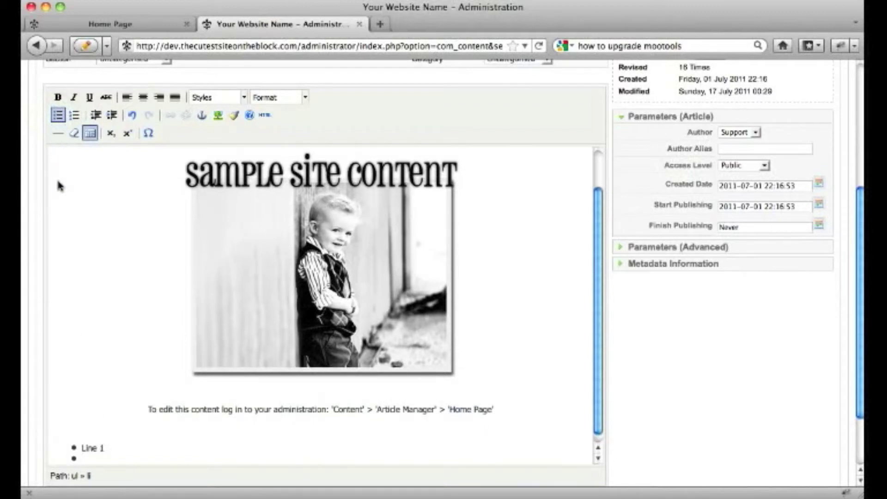
pyautogui.write('Line 2')
pyautogui.press('Return')
pyautogui.write('Li')
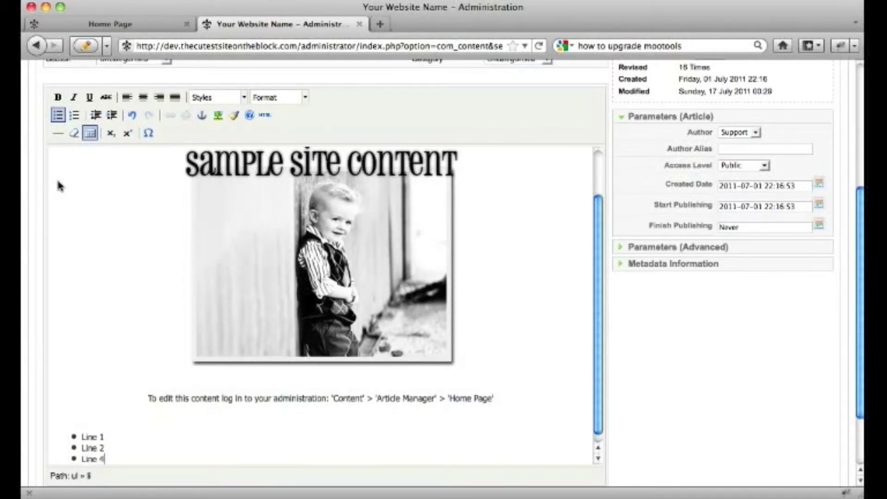
pyautogui.click(57, 117)
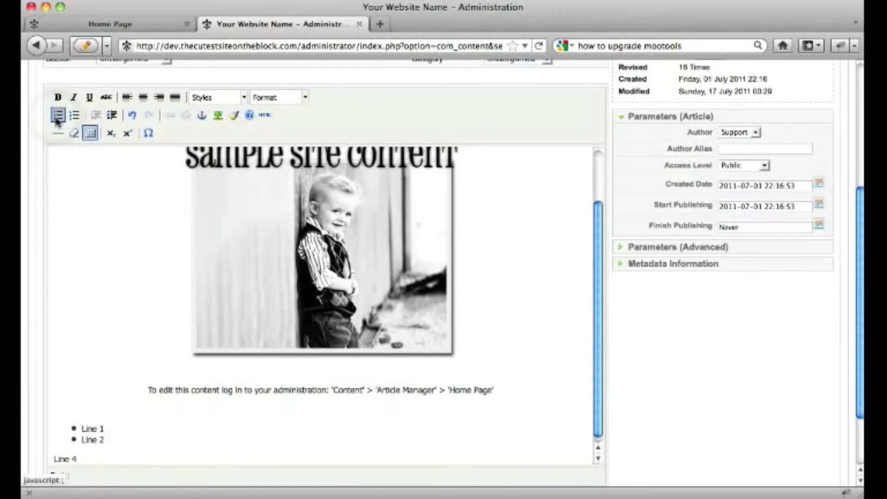
pyautogui.click(57, 117)
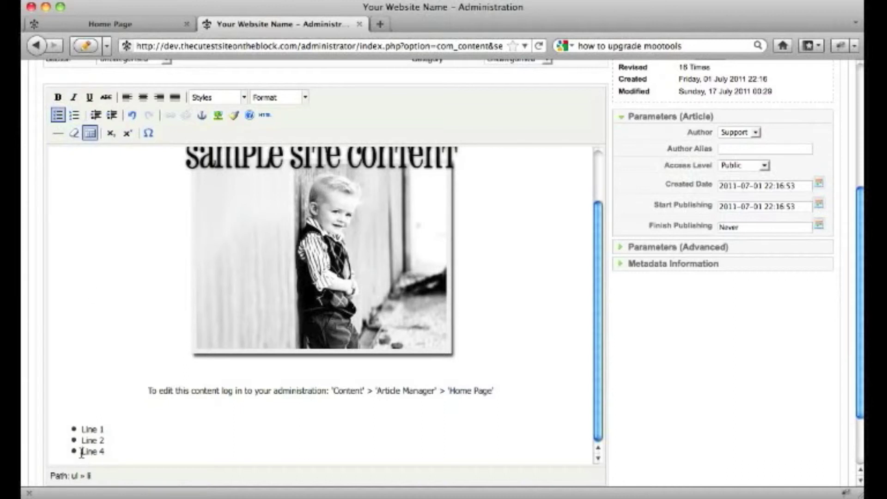
# Indent the "Line 4" bullet by two levels and outdent it back to the main list level
pyautogui.click(111, 117)
pyautogui.click(111, 115)
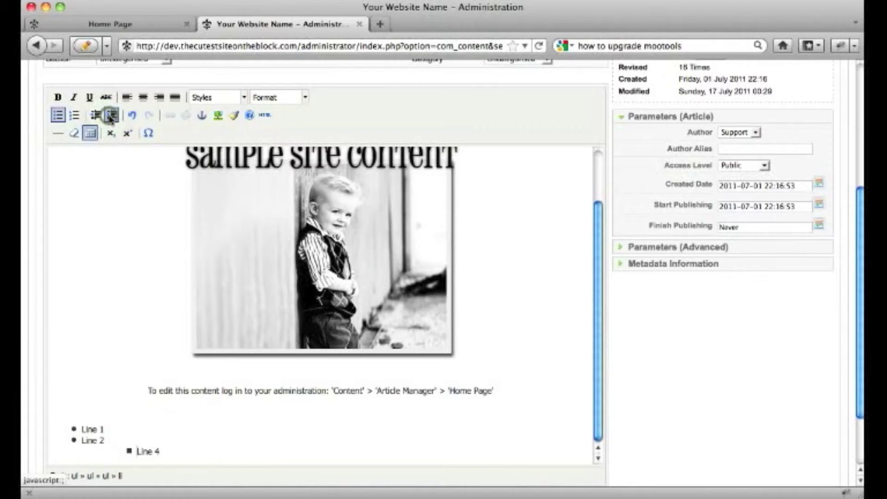
pyautogui.click(95, 116)
pyautogui.click(95, 116)
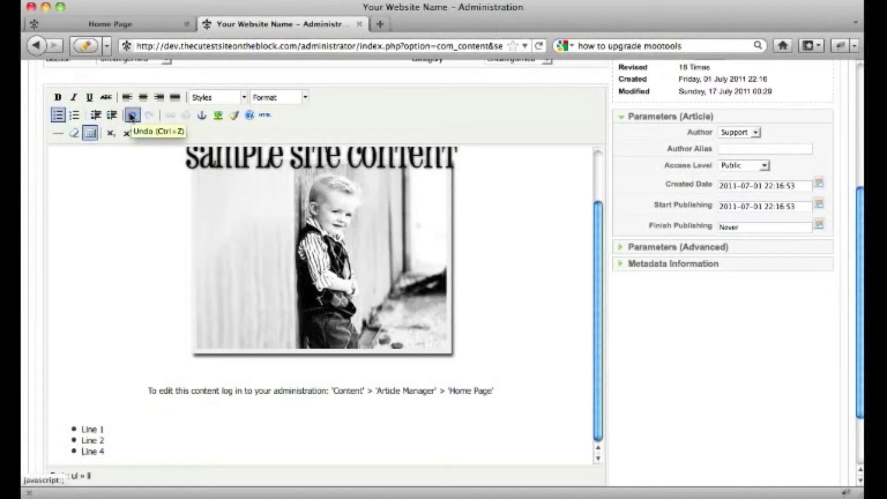
# Undo and redo the last outdent of "Line 4" twice, and delete the whole bulleted list
pyautogui.click(132, 115)
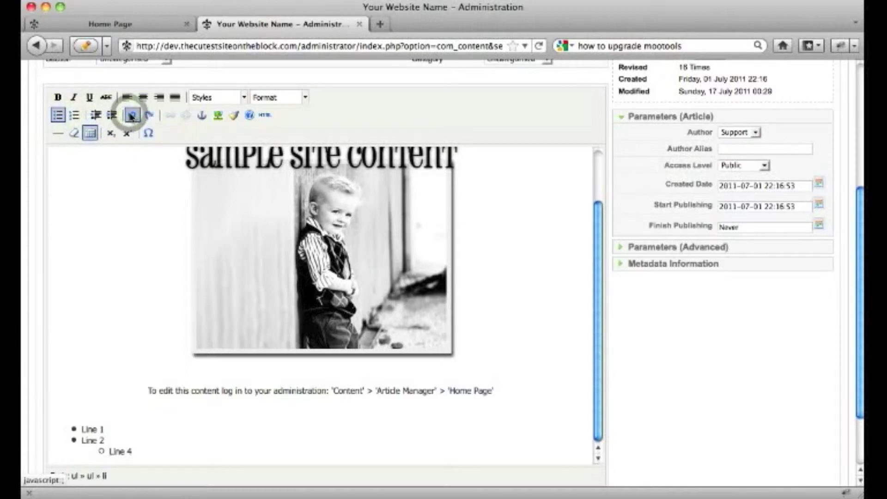
pyautogui.click(152, 115)
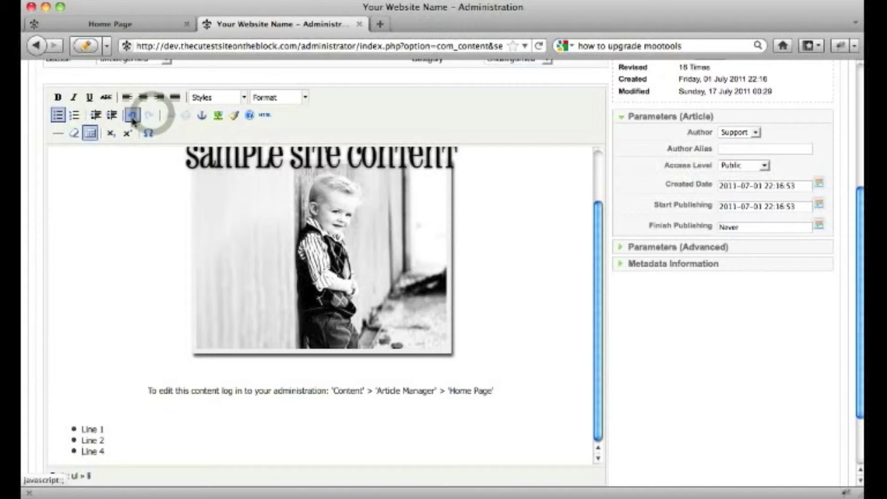
pyautogui.click(132, 117)
pyautogui.click(148, 116)
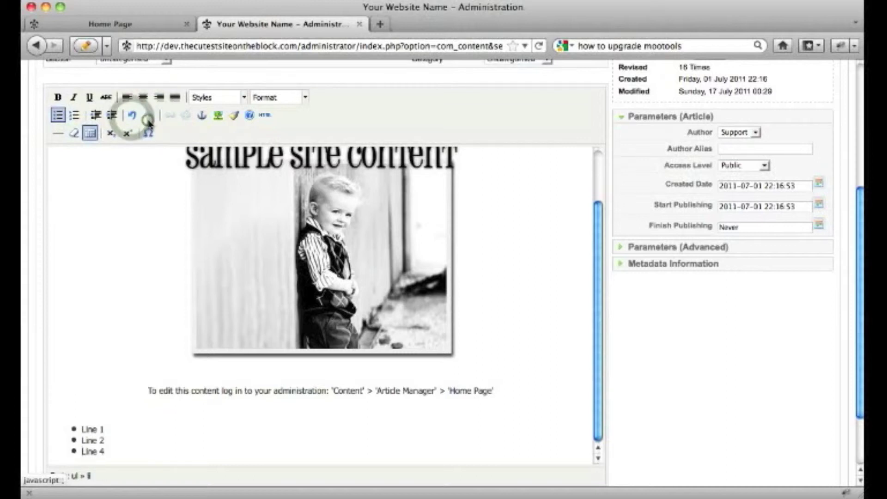
pyautogui.moveTo(131, 459); pyautogui.dragTo(57, 424)
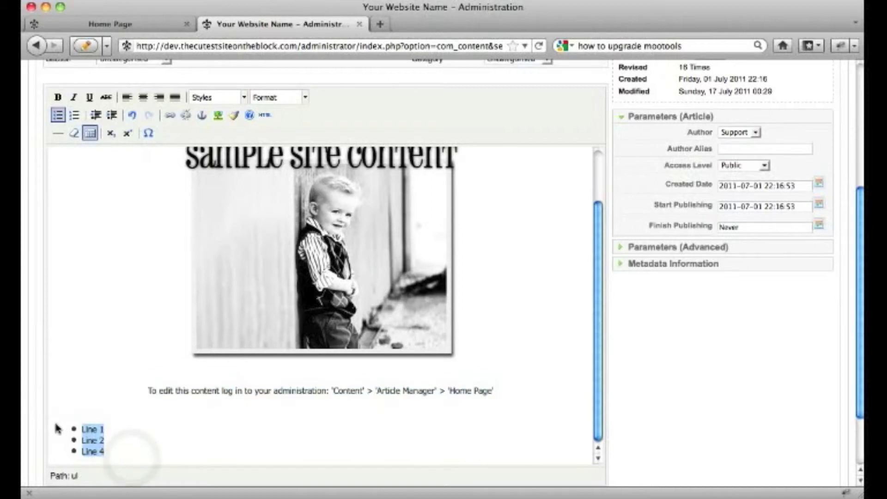
pyautogui.press('BackSpace')
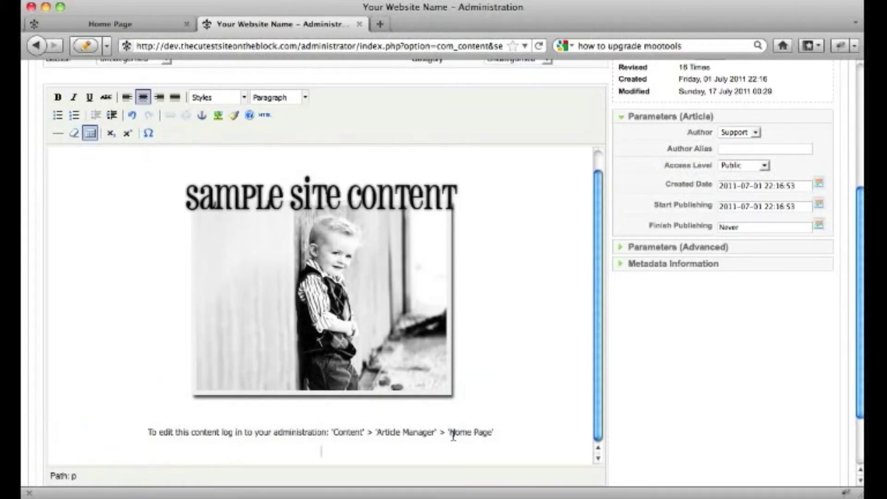
pyautogui.moveTo(448, 433); pyautogui.dragTo(492, 433)
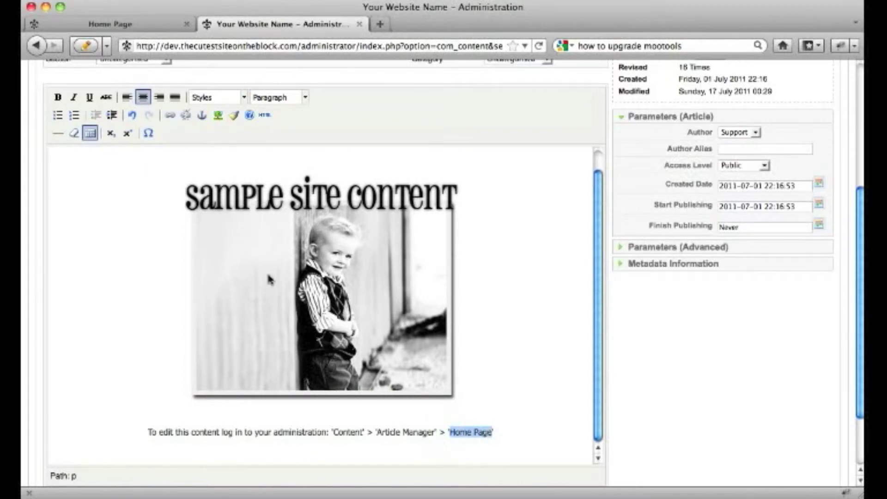
pyautogui.click(171, 116)
pyautogui.click(171, 115)
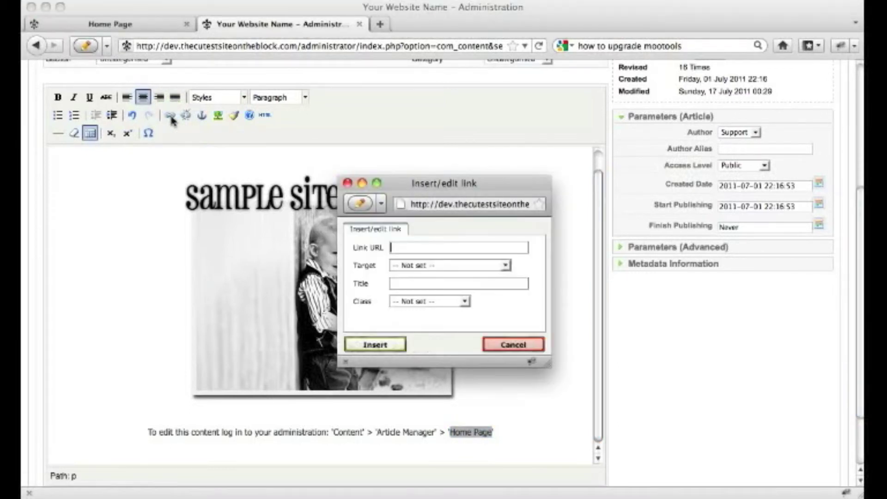
pyautogui.click(404, 250)
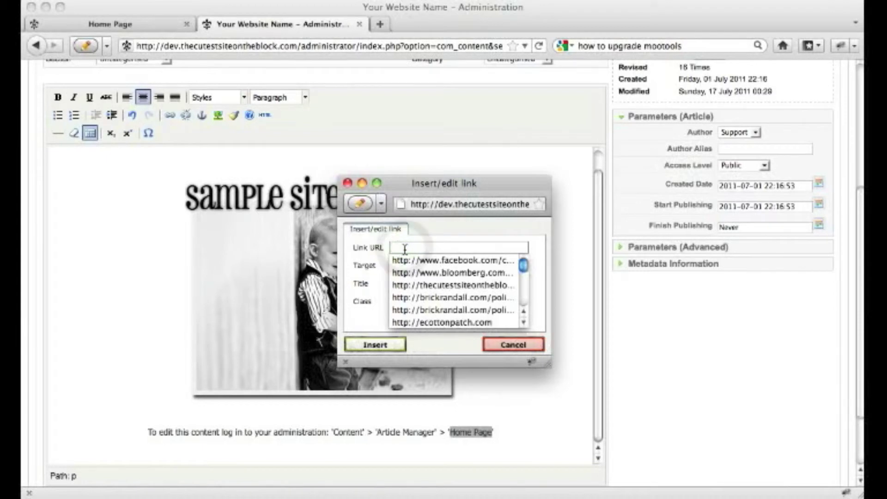
pyautogui.write('http://google.com')
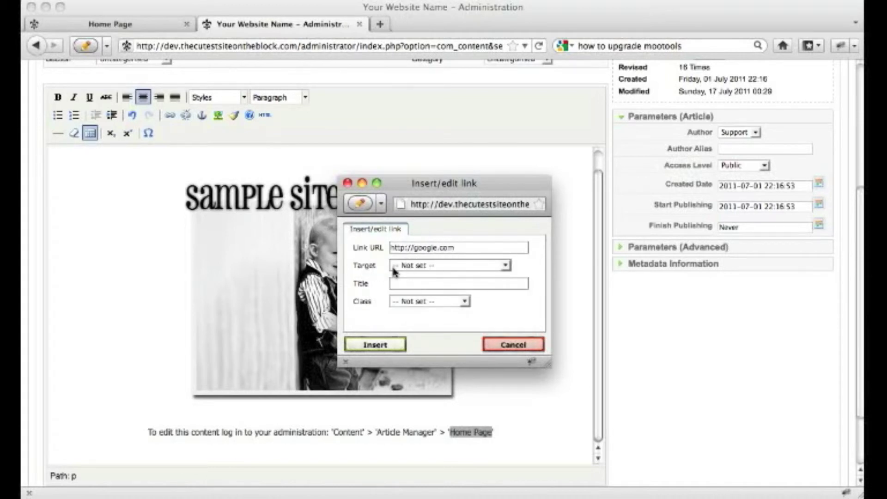
pyautogui.click(392, 264)
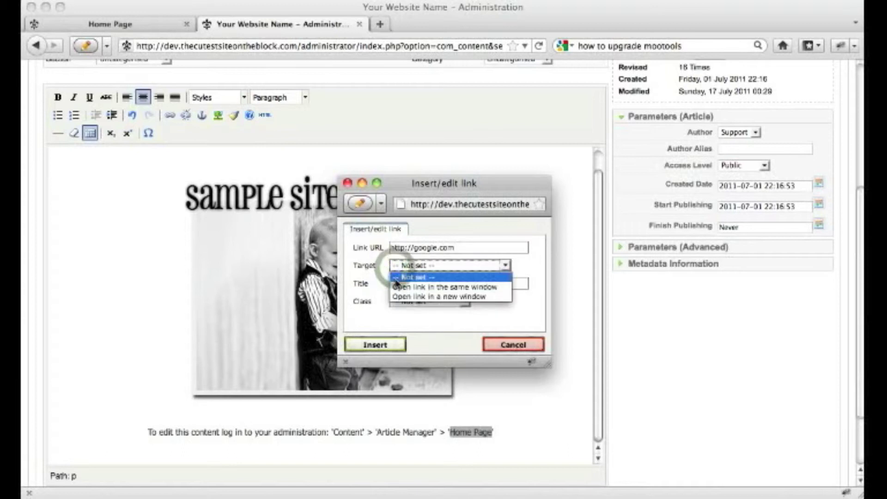
pyautogui.click(399, 297)
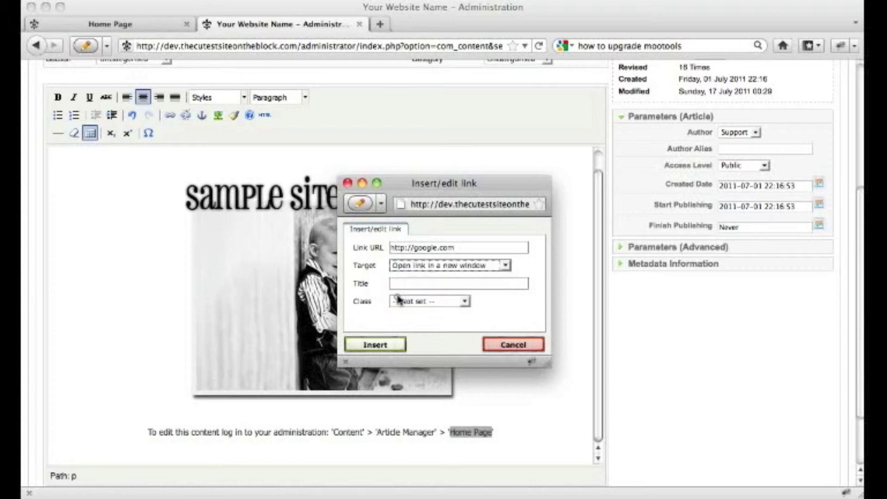
pyautogui.click(393, 346)
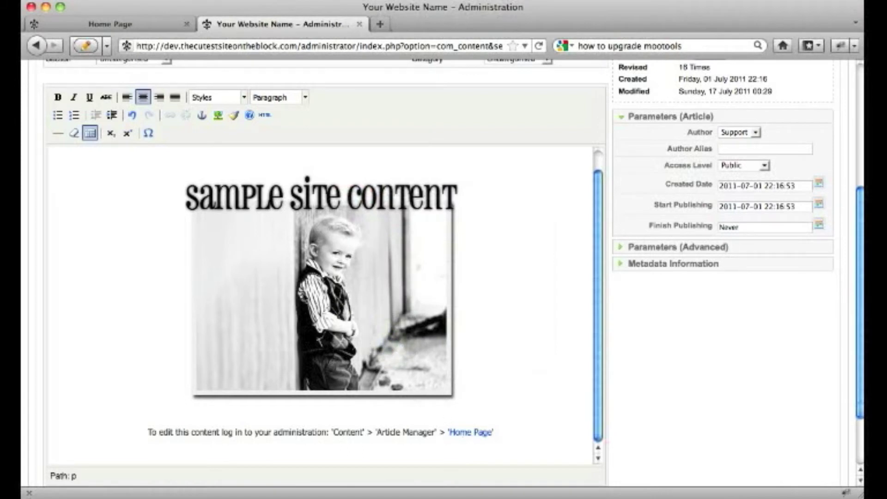
# Select the article image as a possible link target, and remove the link from the "Home Page" text
pyautogui.click(280, 280)
pyautogui.click(280, 280)
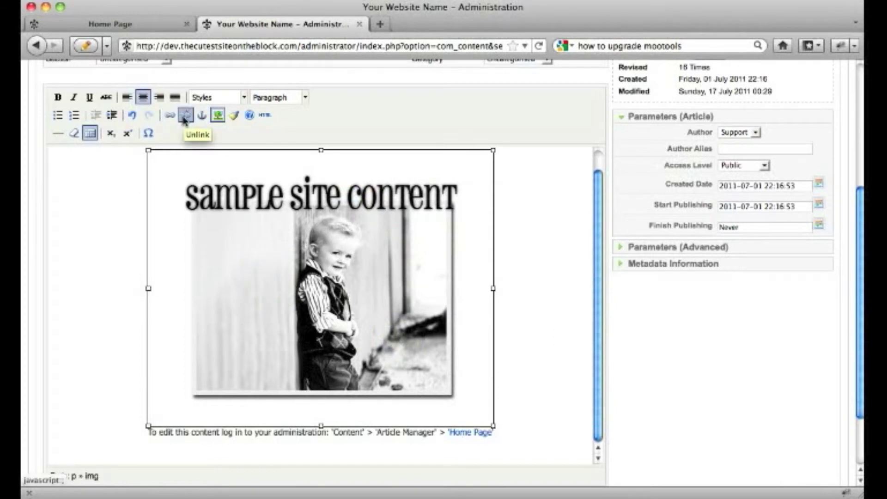
pyautogui.click(459, 433)
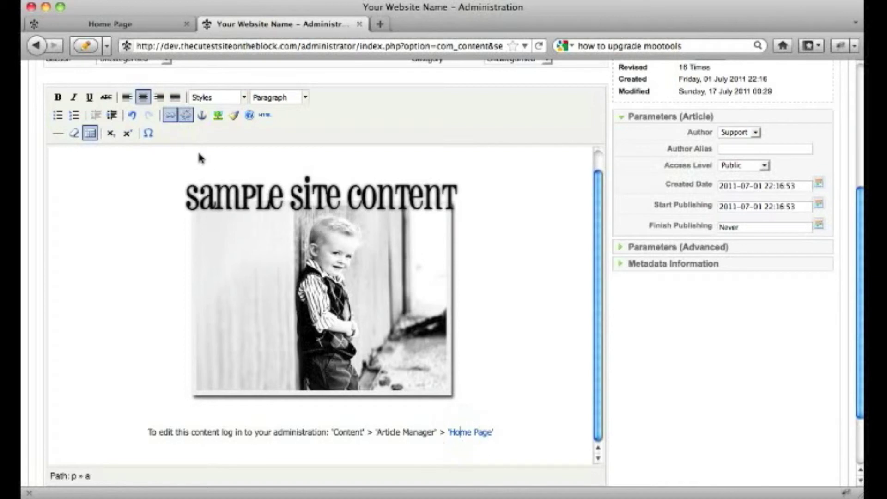
pyautogui.click(186, 115)
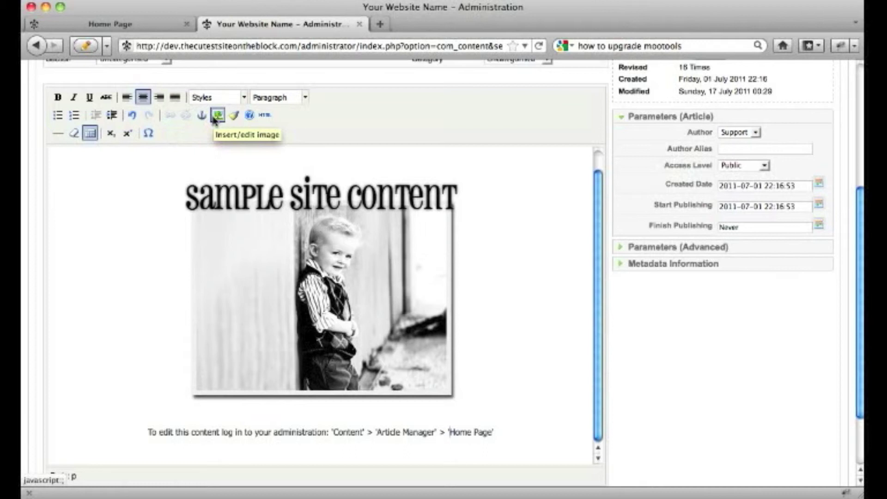
# Insert the existing image "site content.png" into the closing sentence just before "Home Page"
pyautogui.scroll(-2, 214, 120)
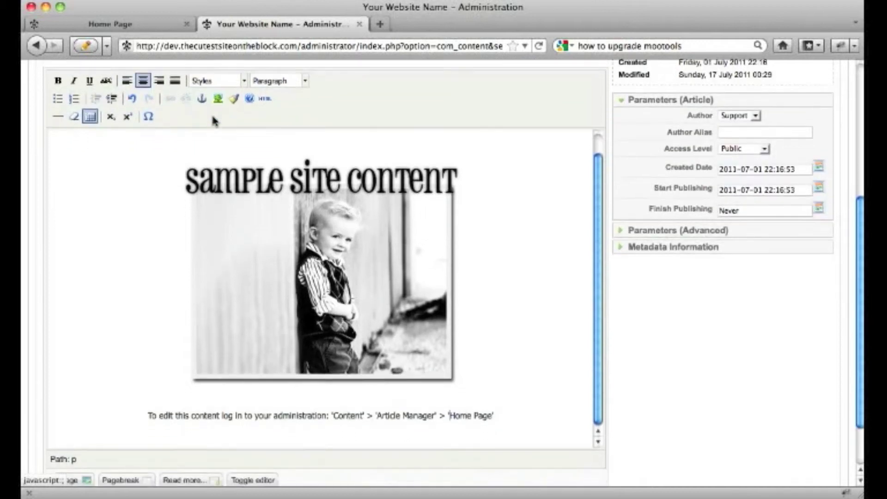
pyautogui.scroll(-1, 214, 120)
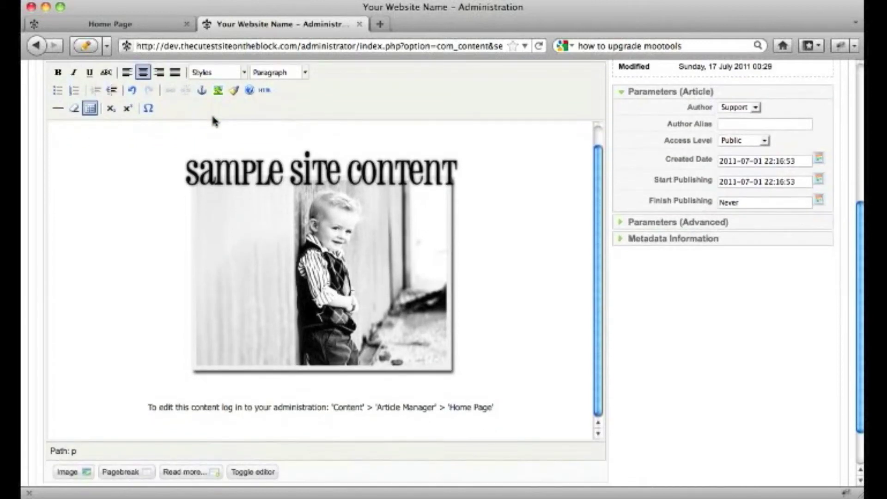
pyautogui.scroll(-1, 214, 120)
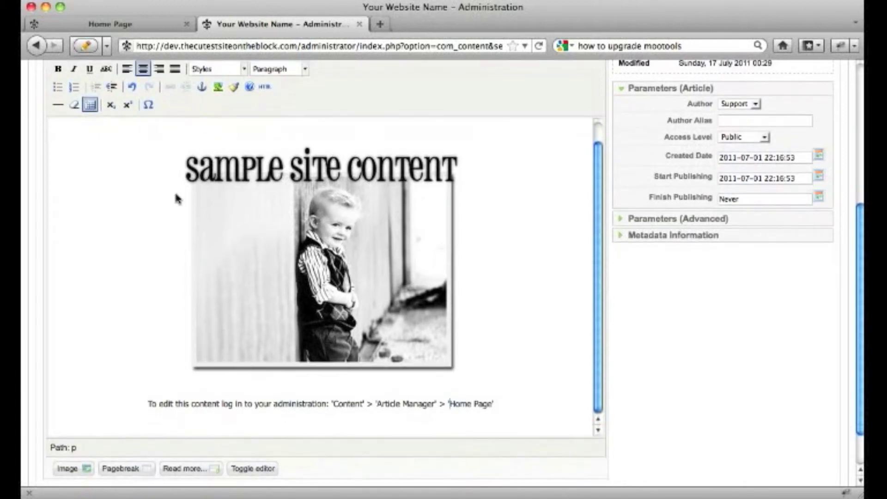
pyautogui.click(68, 469)
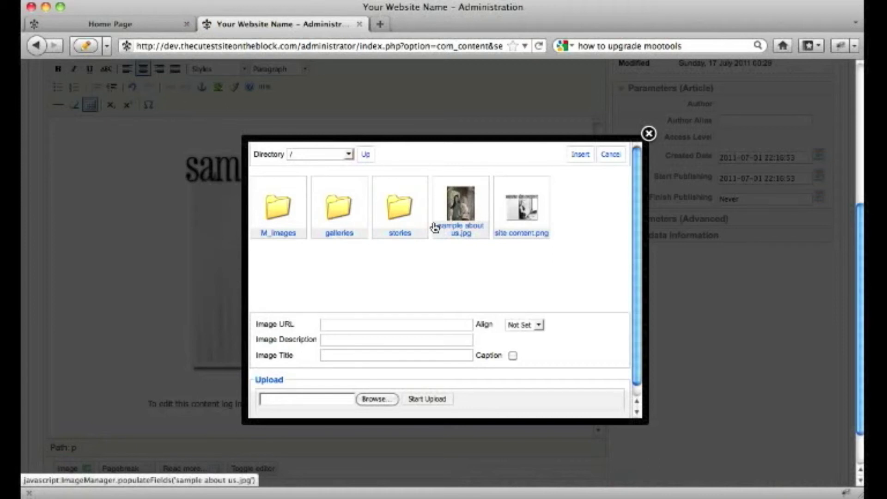
pyautogui.click(506, 215)
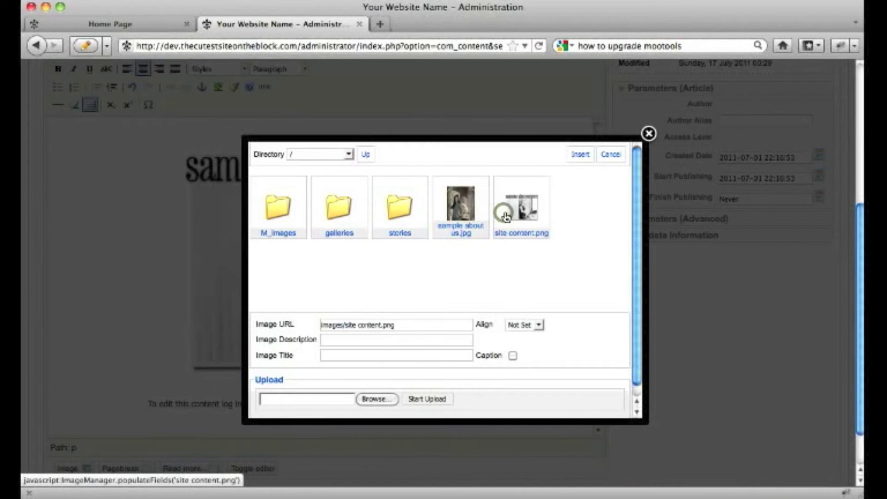
pyautogui.click(581, 154)
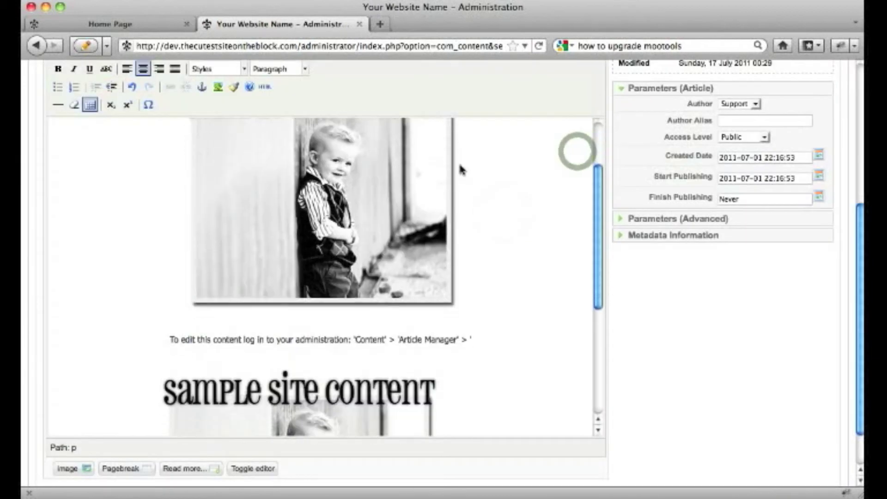
pyautogui.scroll(-5, 461, 171)
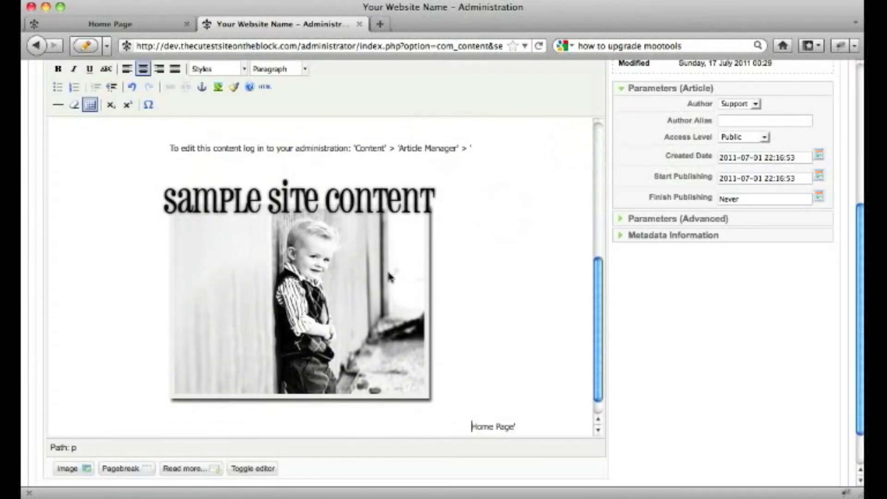
# Reopen the article's image browser to view its upload section, and cancel without inserting an image
pyautogui.click(69, 468)
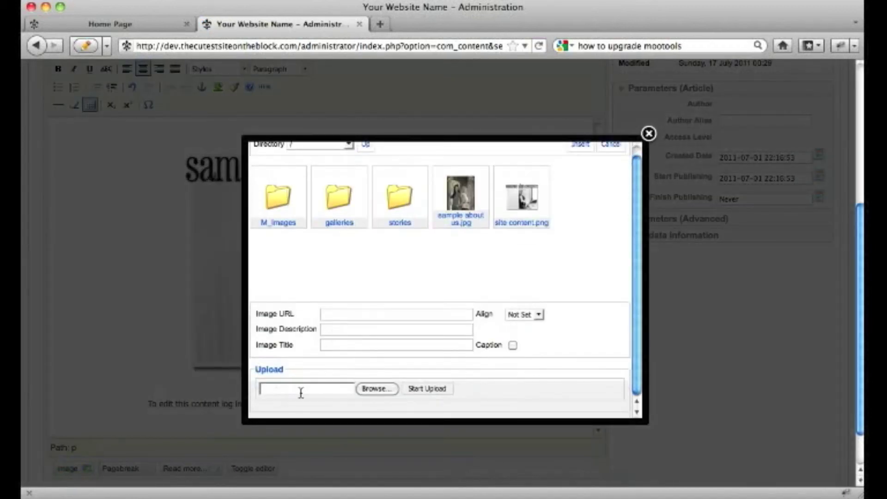
pyautogui.scroll(1, 300, 393)
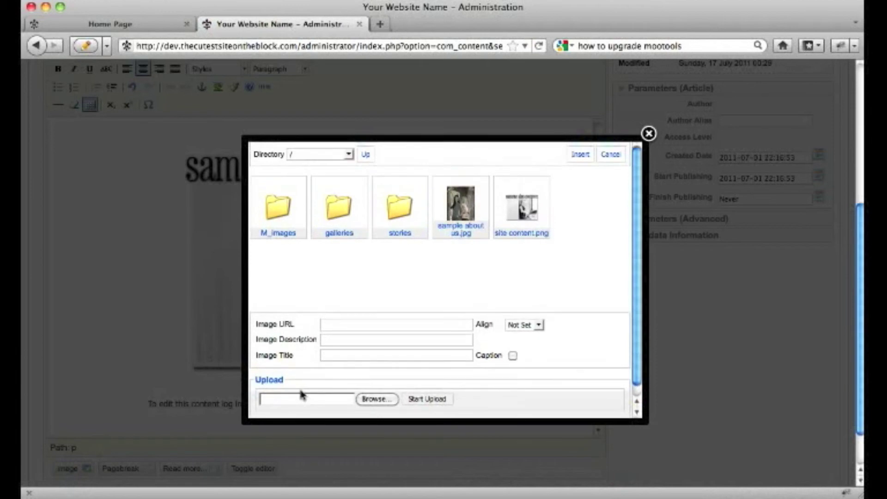
pyautogui.click(604, 159)
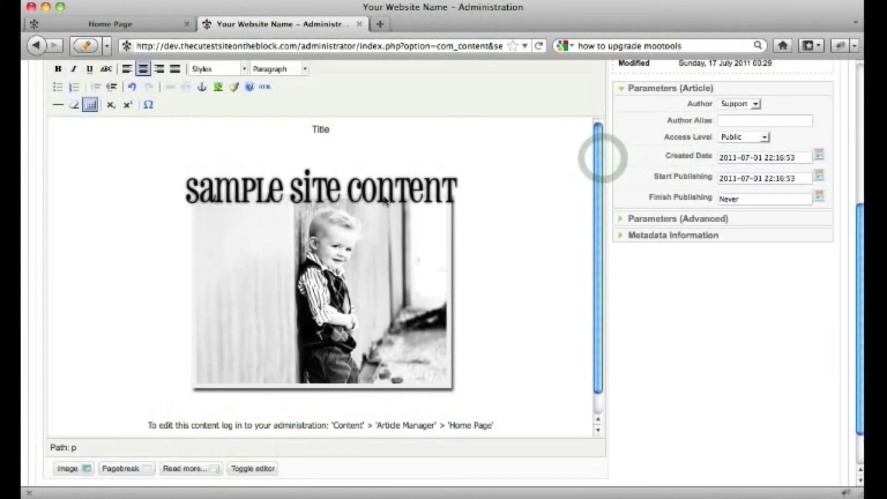
# View the article's HTML source, close it, reopen it for another look, and cancel without changing the code
pyautogui.scroll(3, 343, 101)
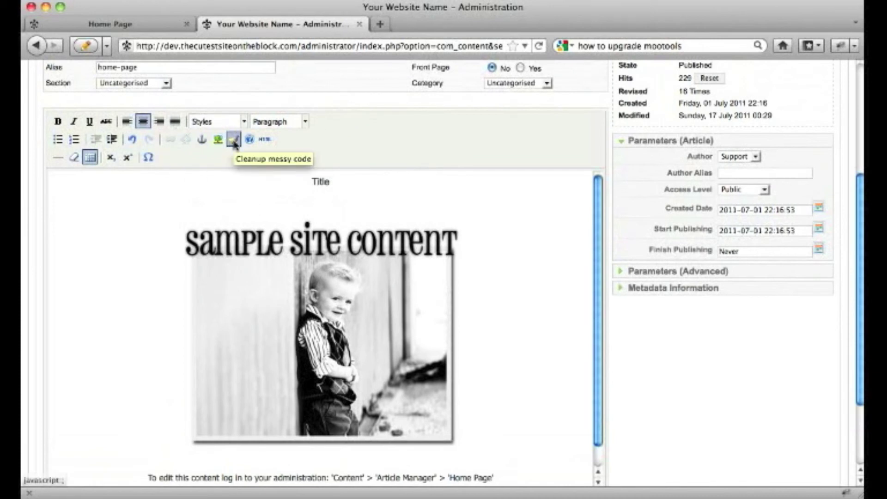
pyautogui.click(268, 144)
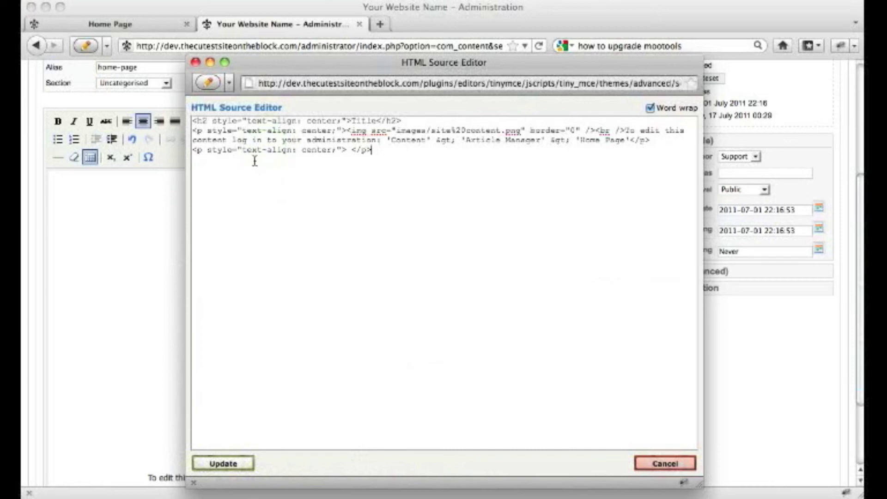
pyautogui.click(196, 63)
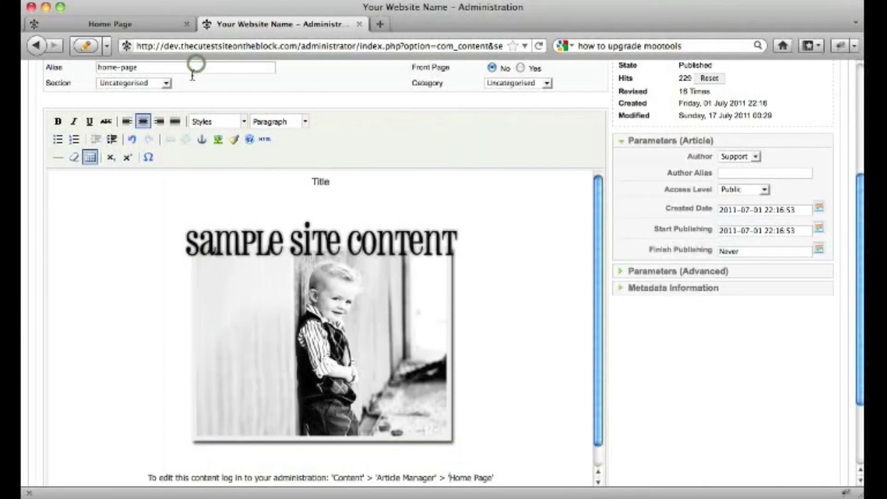
pyautogui.click(267, 144)
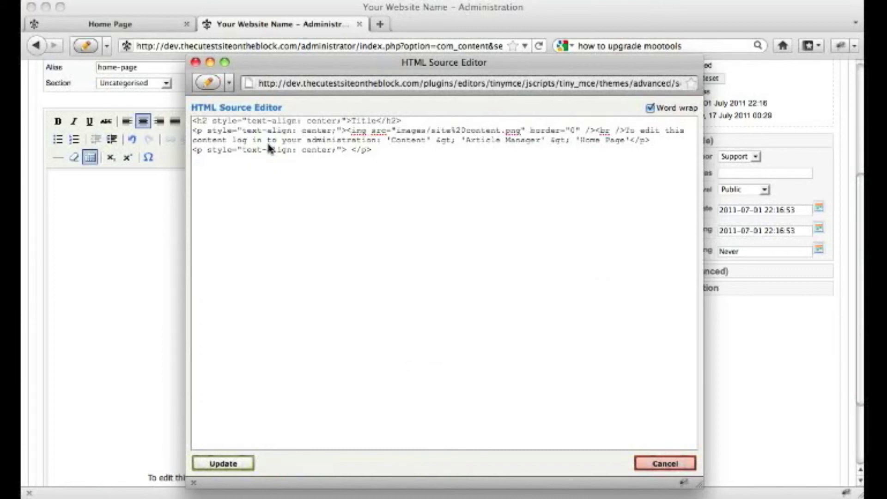
pyautogui.click(649, 464)
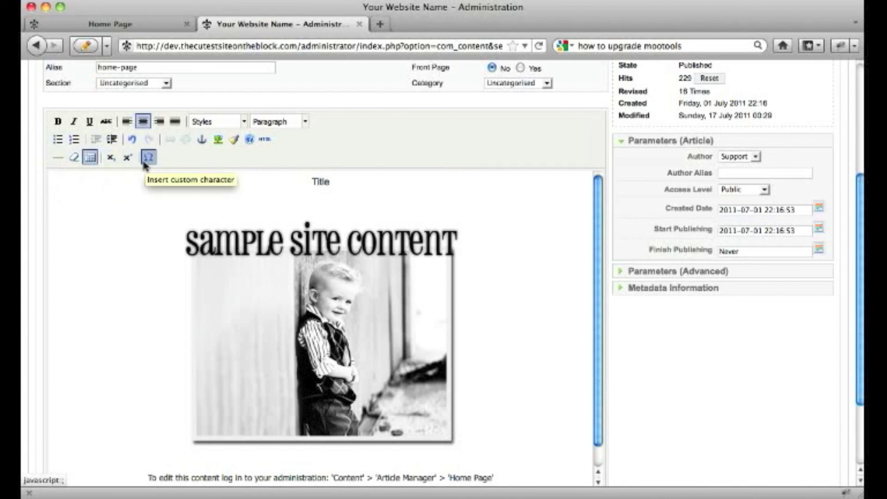
pyautogui.scroll(-1, 93, 383)
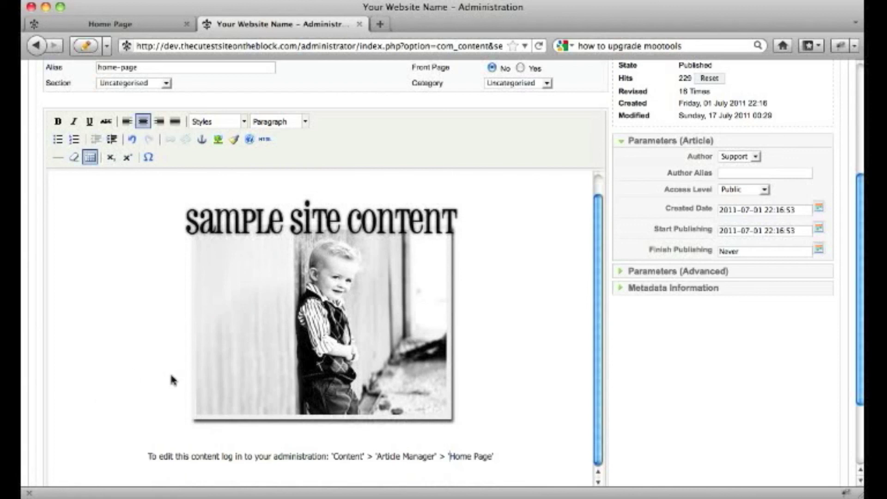
pyautogui.scroll(-5, 637, 381)
pyautogui.scroll(1, 635, 379)
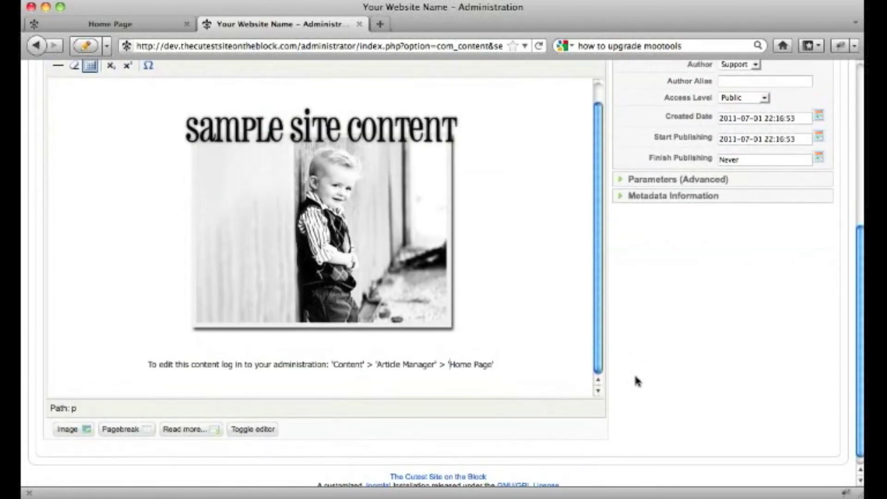
pyautogui.scroll(3, 637, 381)
pyautogui.scroll(5, 637, 381)
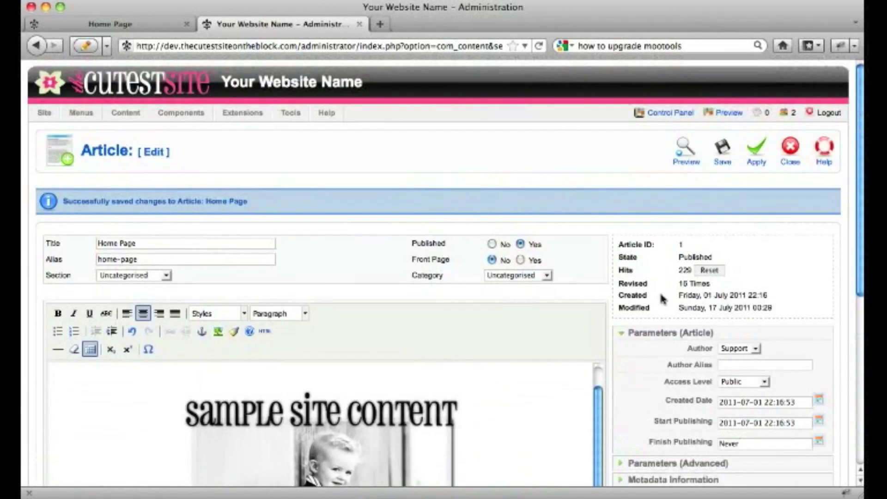